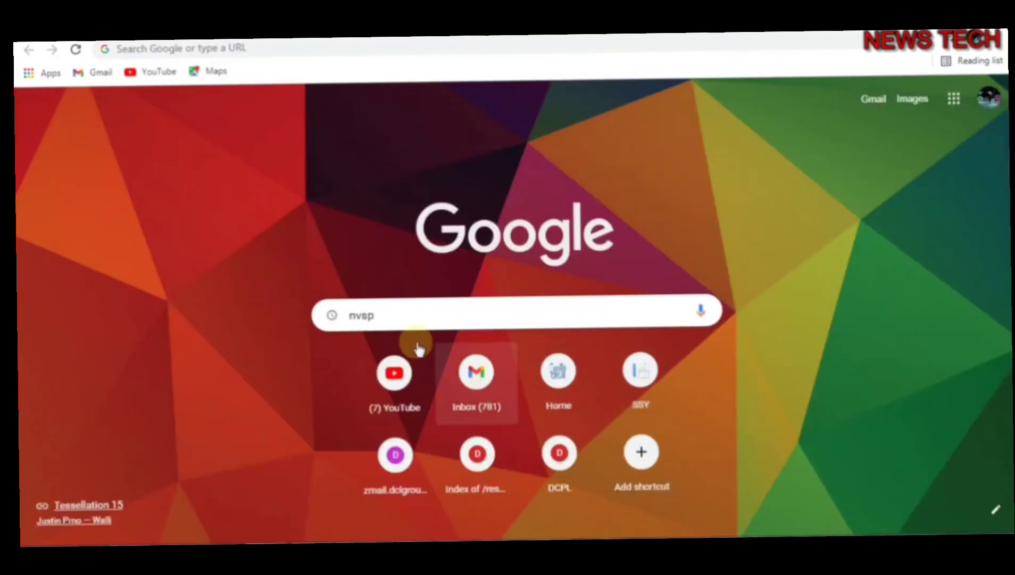
# Search Google for nvsp and open the NVSP website from the results
pyautogui.click(404, 314)
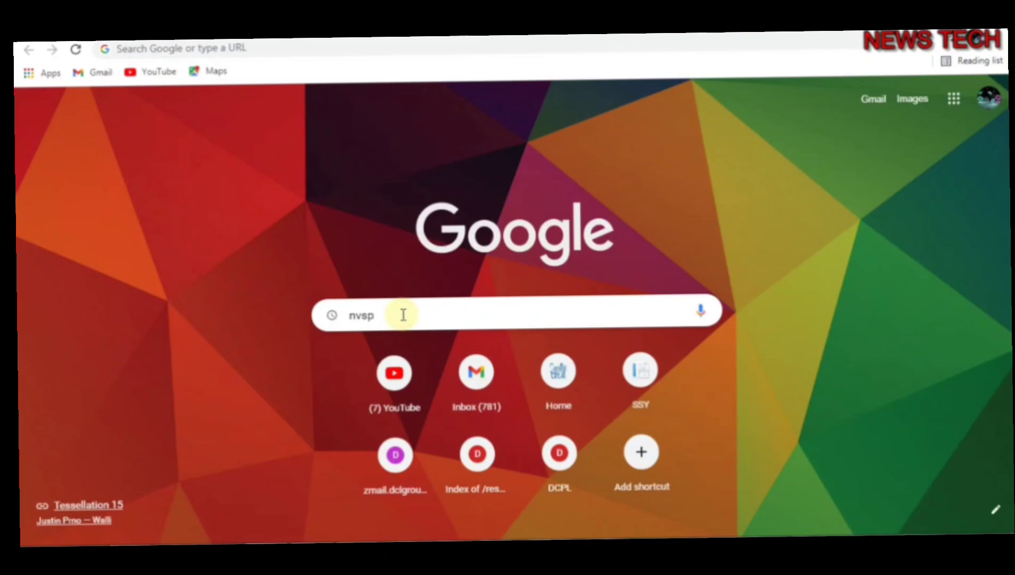
pyautogui.press('Return')
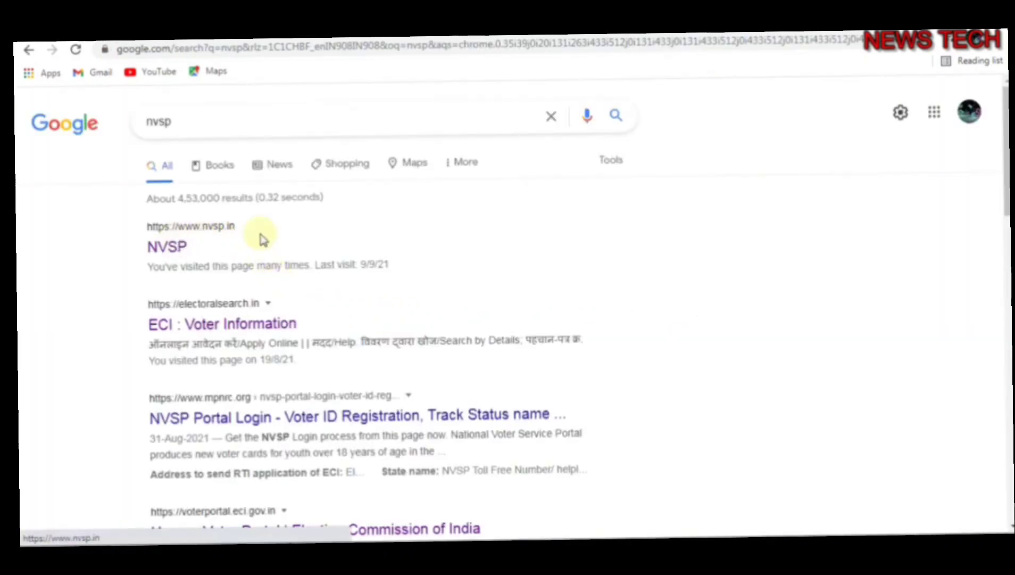
pyautogui.click(186, 248)
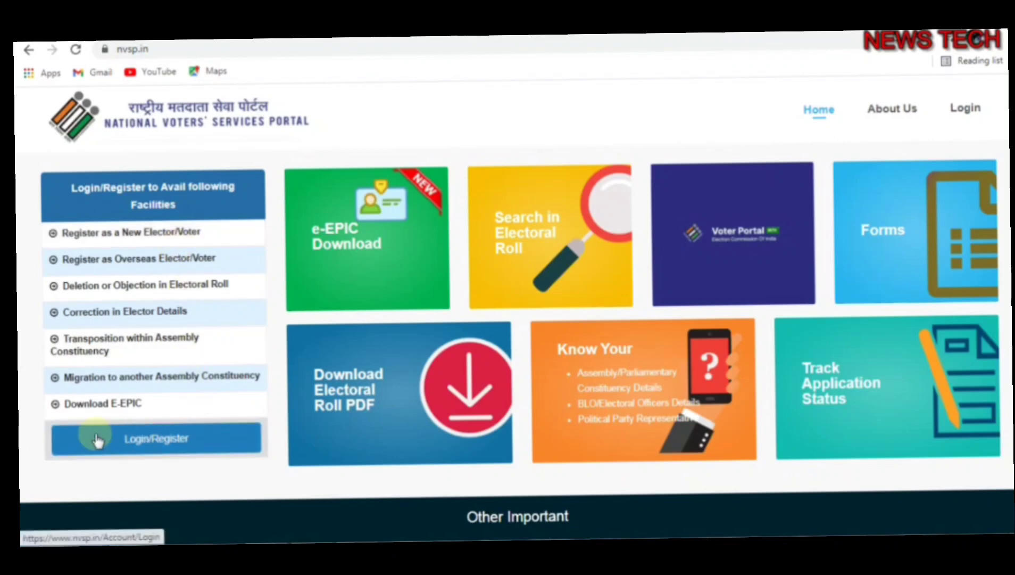
# Open the new-user registration form through the portal's login page and review its mobile number, captcha and account fields
pyautogui.click(165, 444)
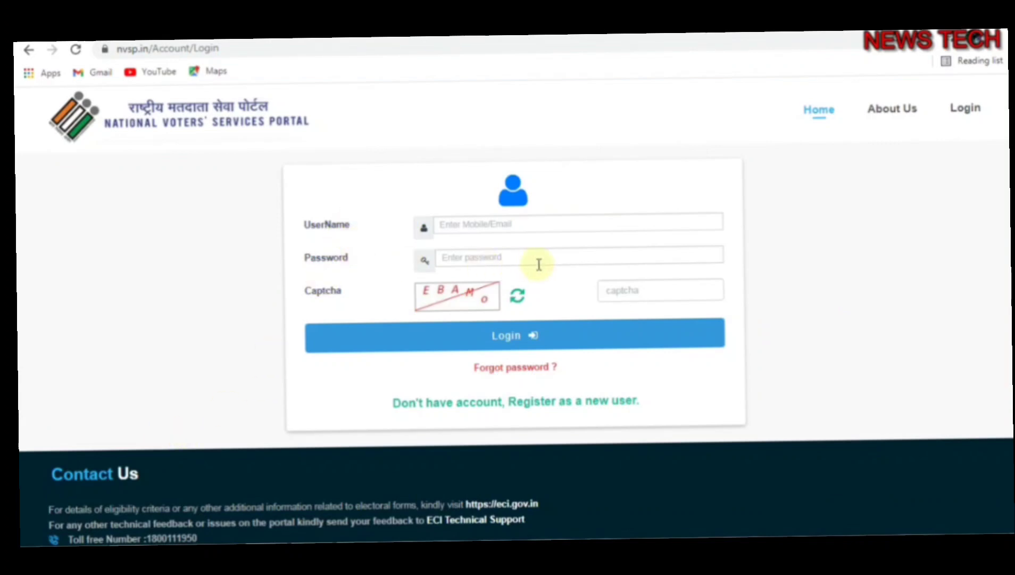
pyautogui.click(662, 290)
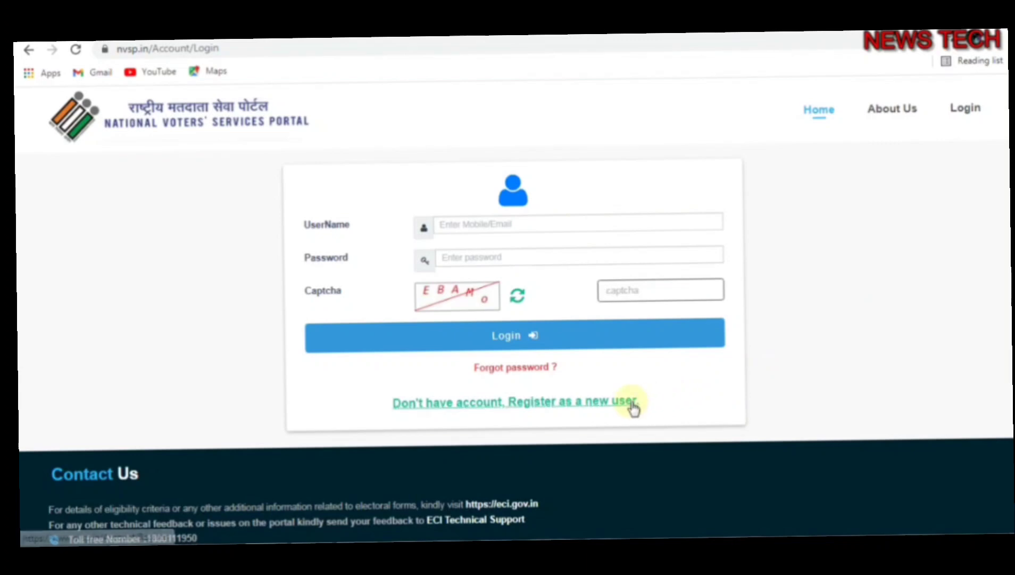
pyautogui.click(554, 404)
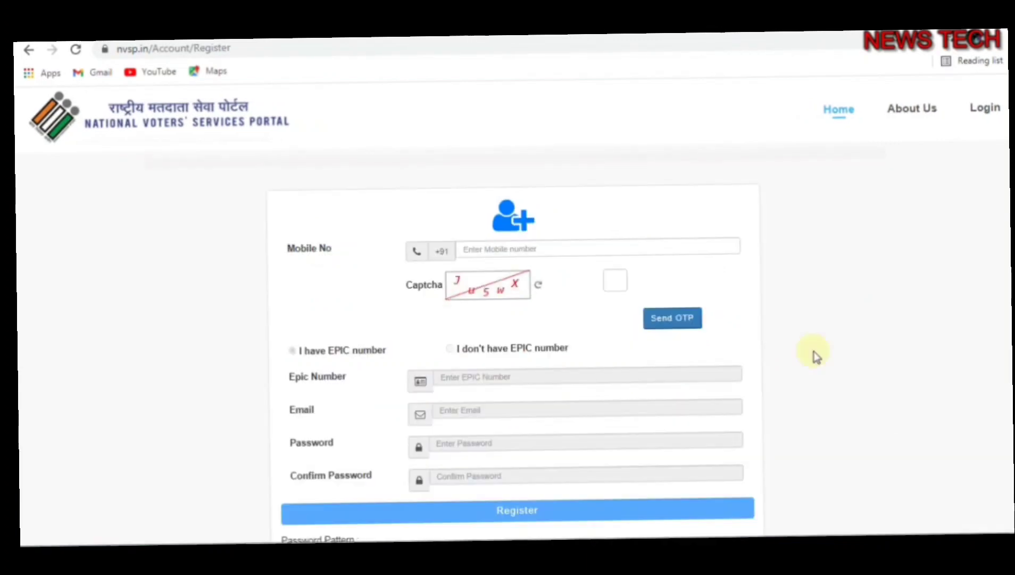
pyautogui.click(543, 248)
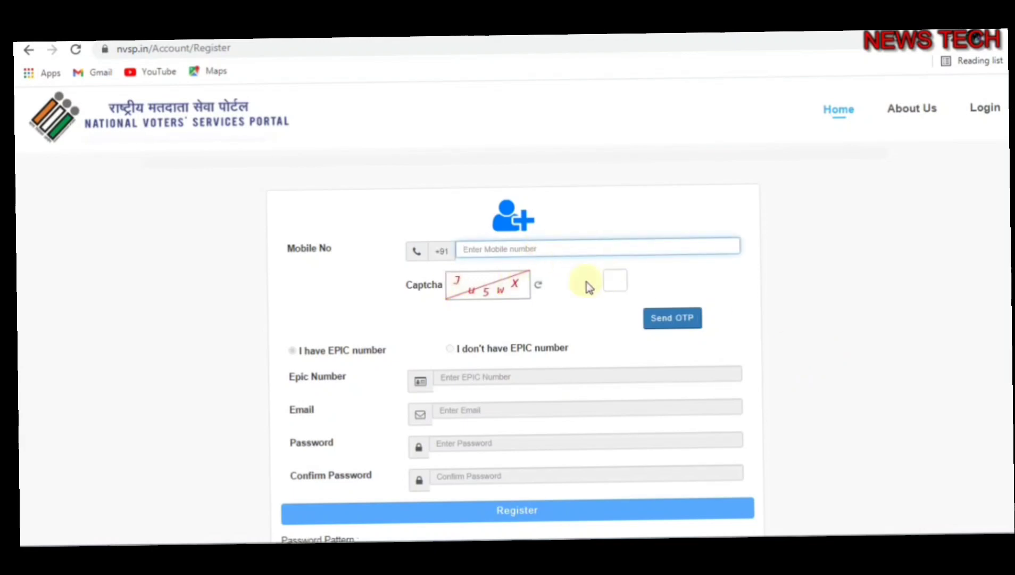
pyautogui.click(620, 274)
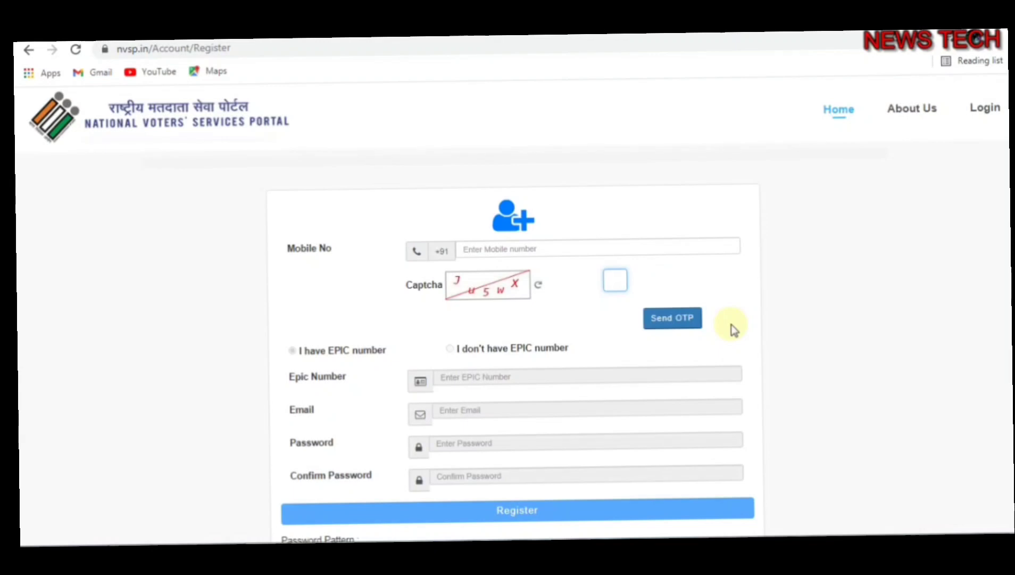
pyautogui.scroll(-1, 440, 373)
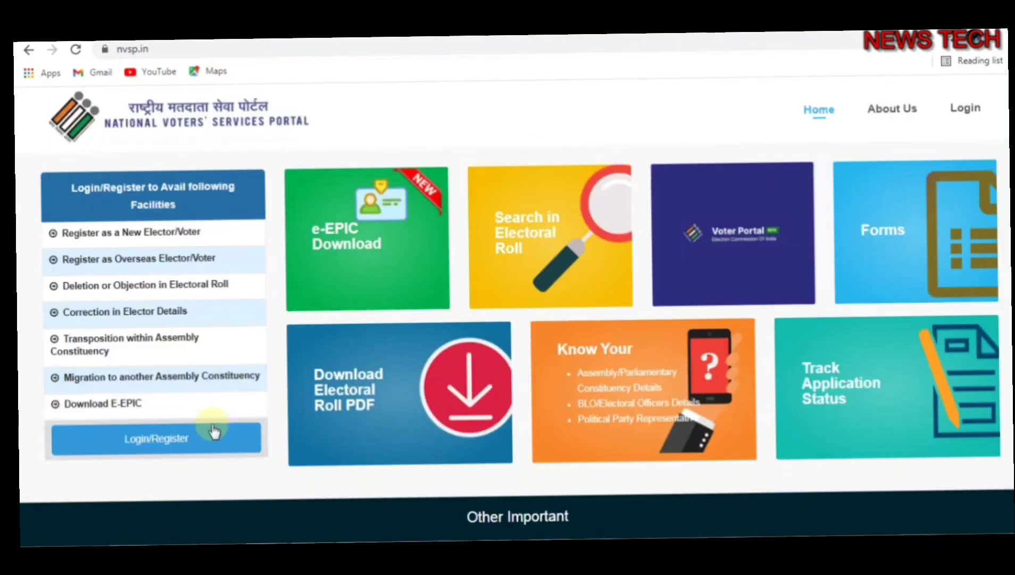
# Log in to the portal with the account's username and password
pyautogui.click(163, 441)
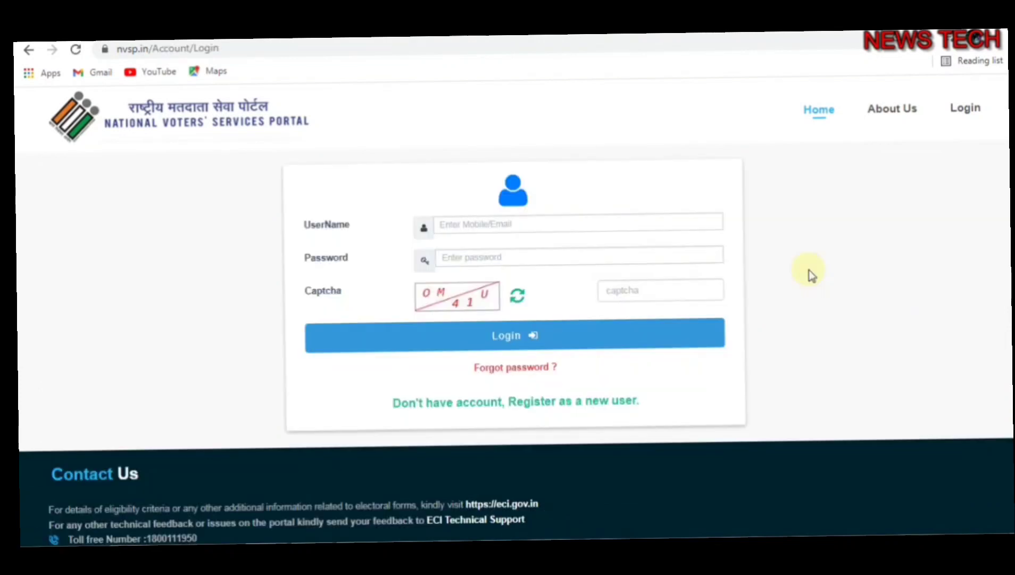
pyautogui.click(707, 230)
pyautogui.click(693, 261)
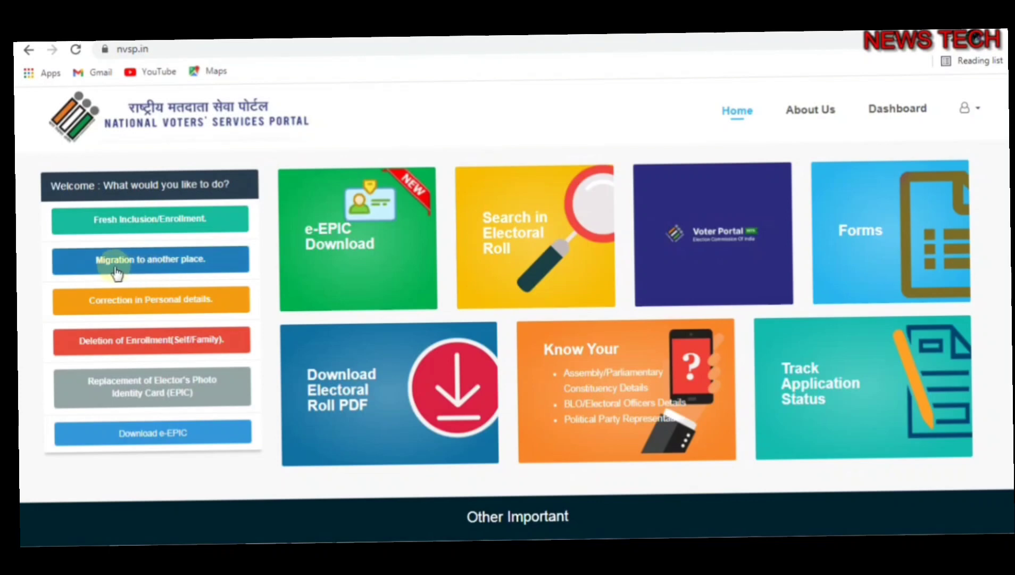
# Start a migration to another place request for Self with the option Migration outside your constituency
pyautogui.click(150, 261)
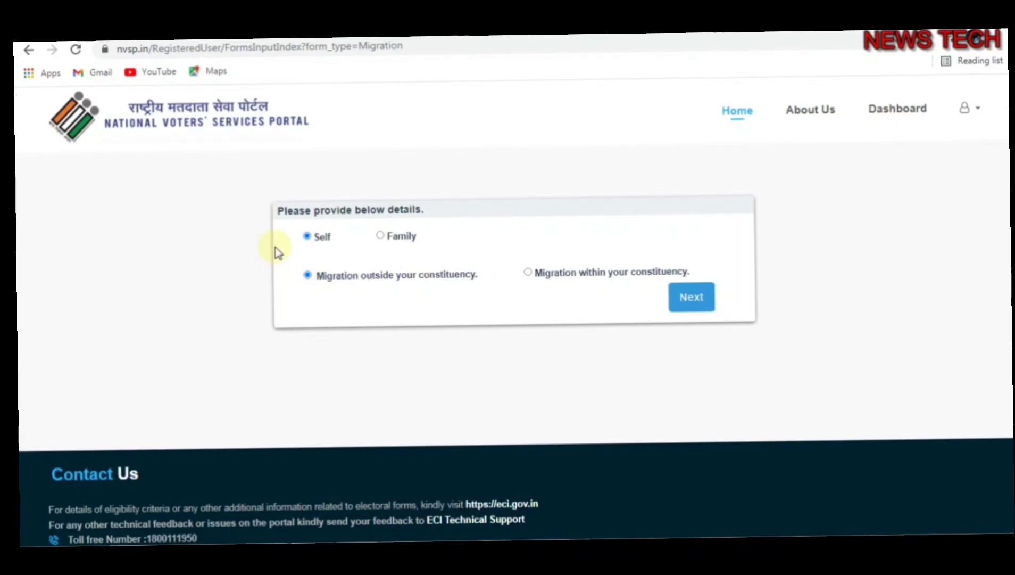
pyautogui.click(381, 235)
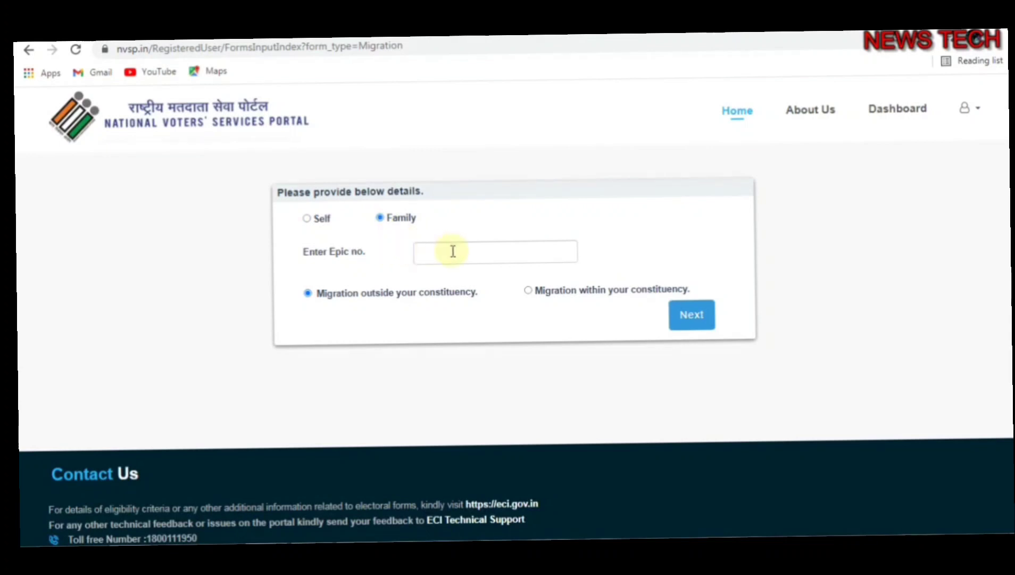
pyautogui.click(453, 251)
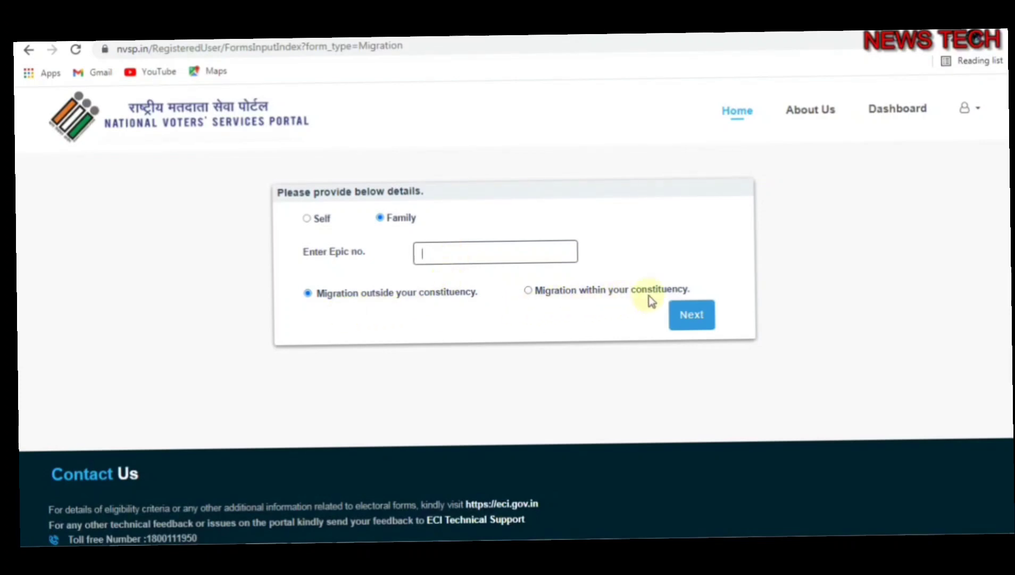
pyautogui.click(527, 290)
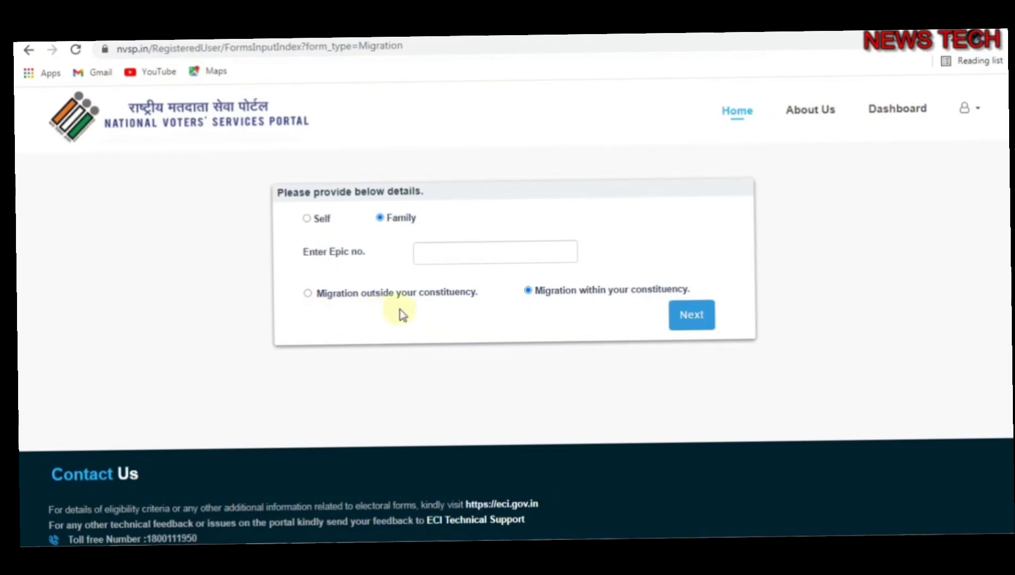
pyautogui.click(308, 293)
pyautogui.click(307, 218)
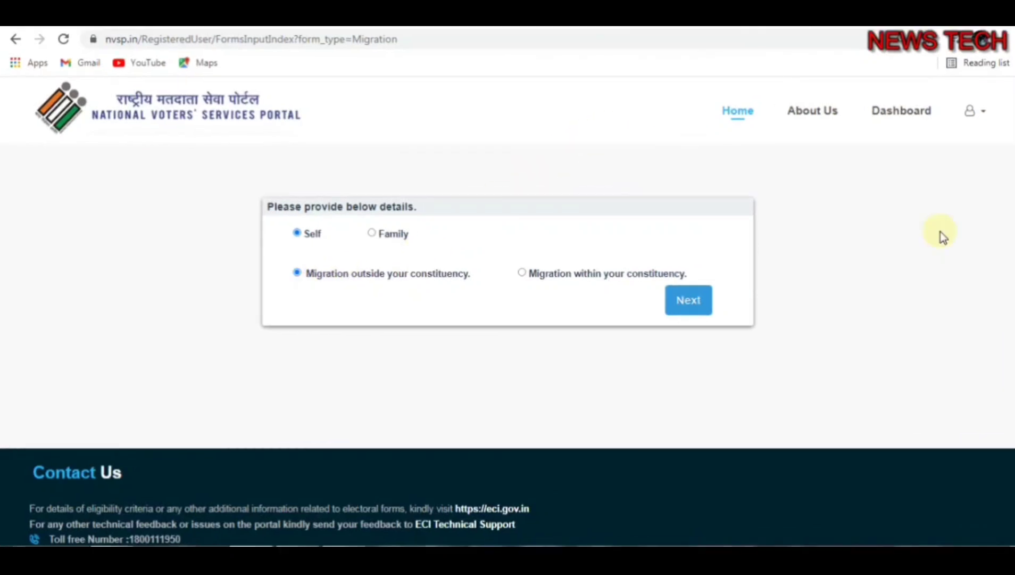
# Proceed to Form 6 and switch the form's language to English
pyautogui.click(694, 307)
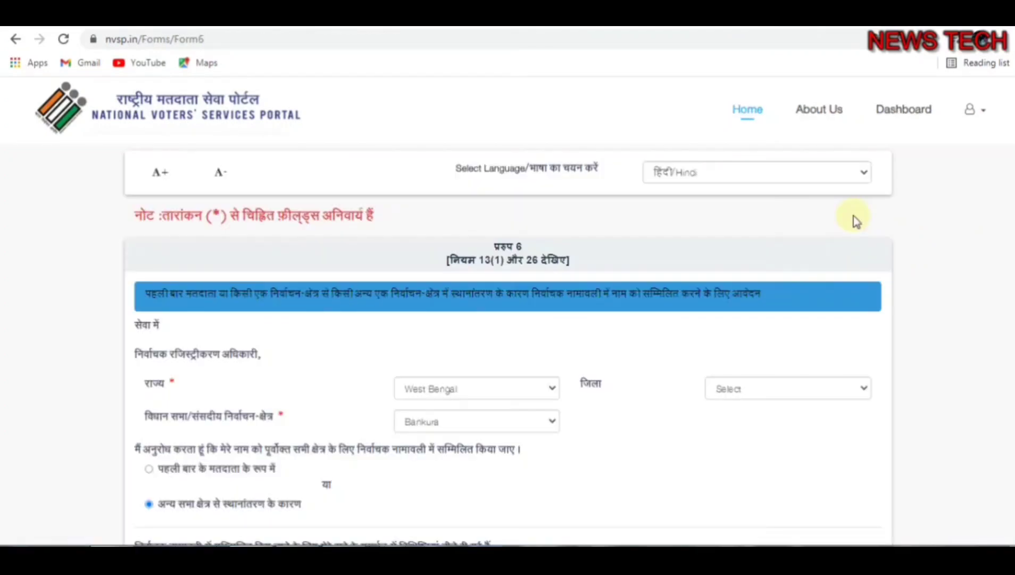
pyautogui.click(861, 174)
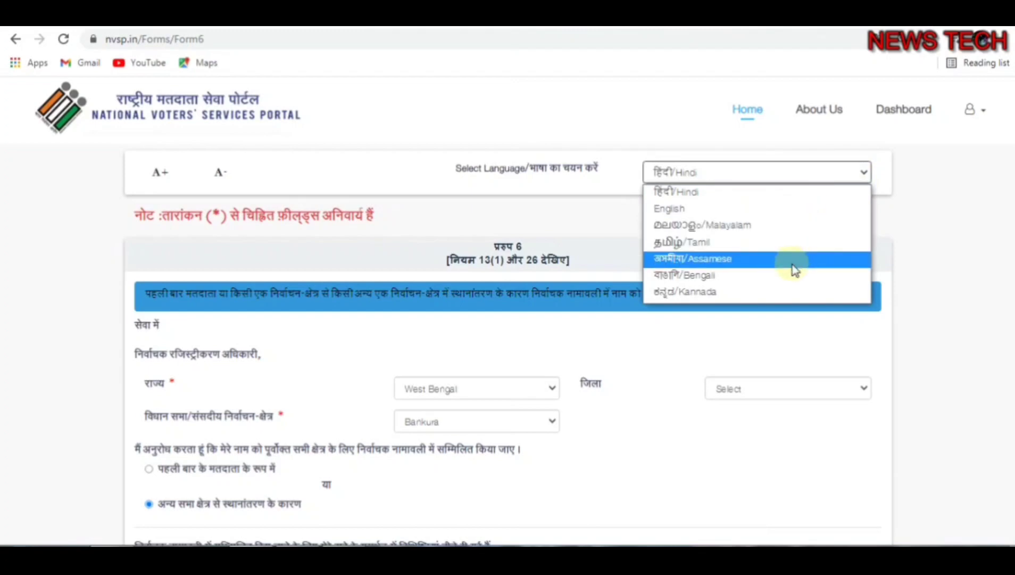
pyautogui.click(764, 219)
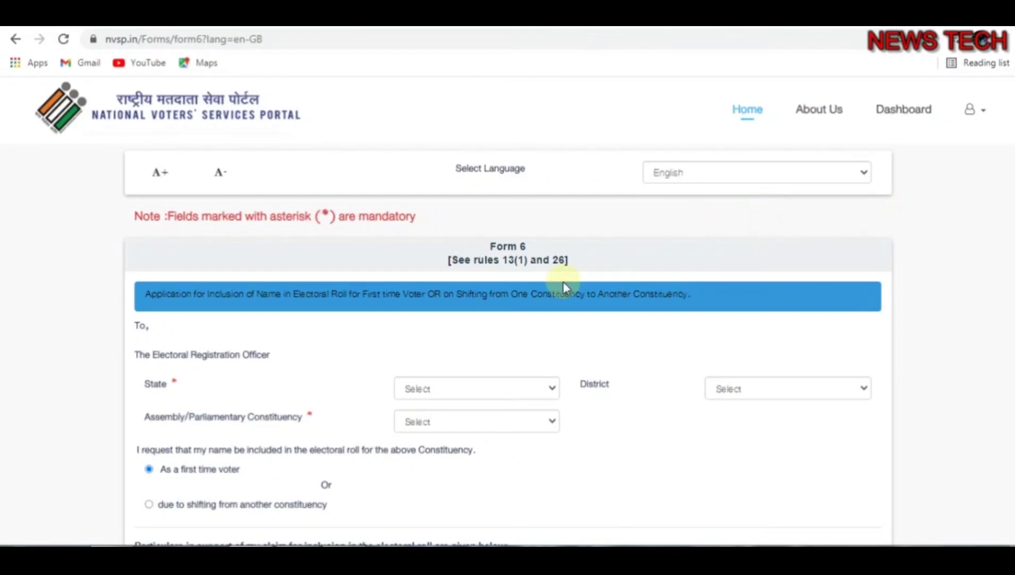
# Set the state to NCT OF Delhi, district CENTRAL and constituency BALLIMARAN, with inclusion due to shifting from another constituency
pyautogui.scroll(-2, 626, 286)
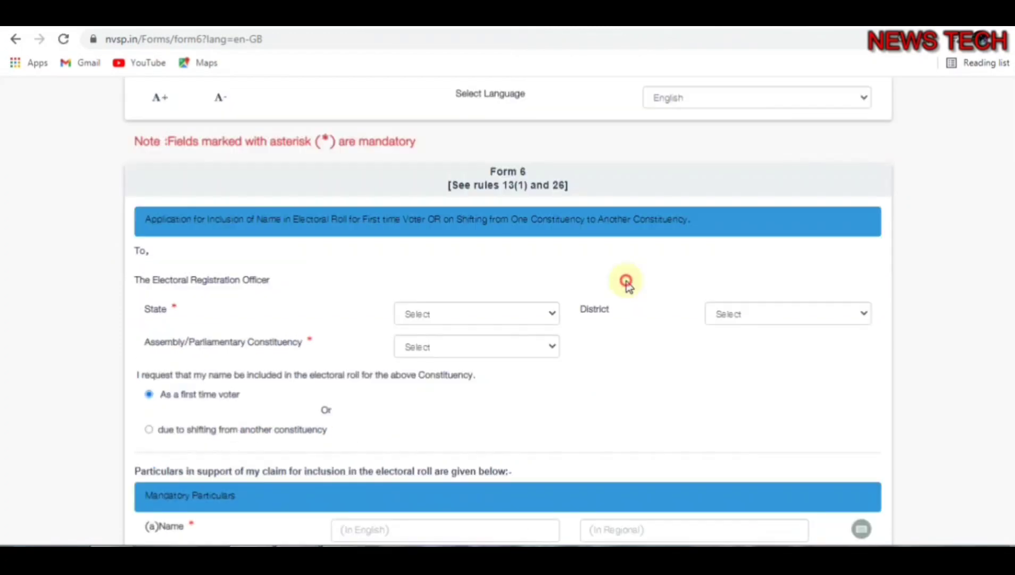
pyautogui.click(626, 286)
pyautogui.click(553, 318)
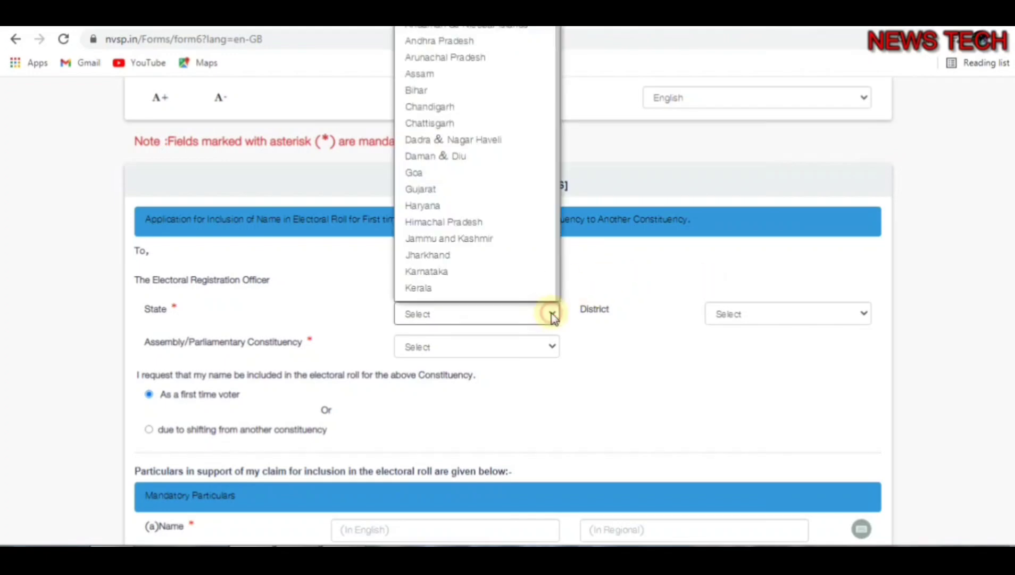
pyautogui.scroll(-5, 527, 269)
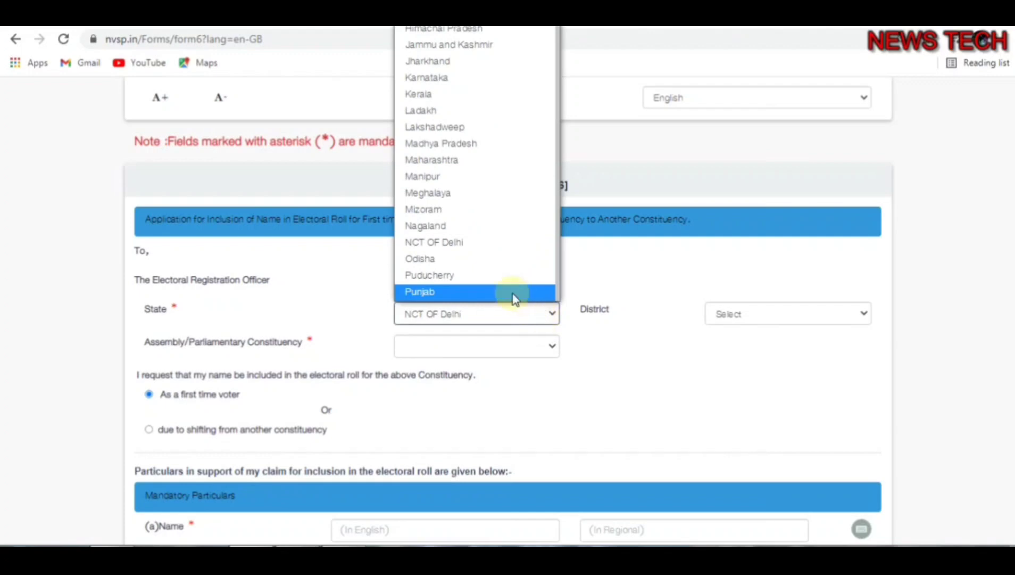
pyautogui.click(469, 243)
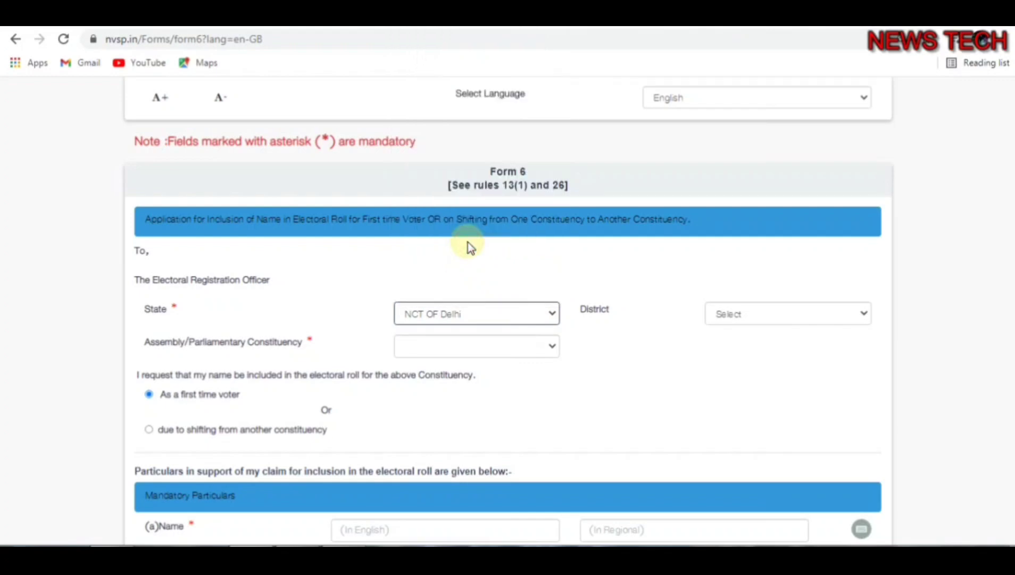
pyautogui.click(818, 312)
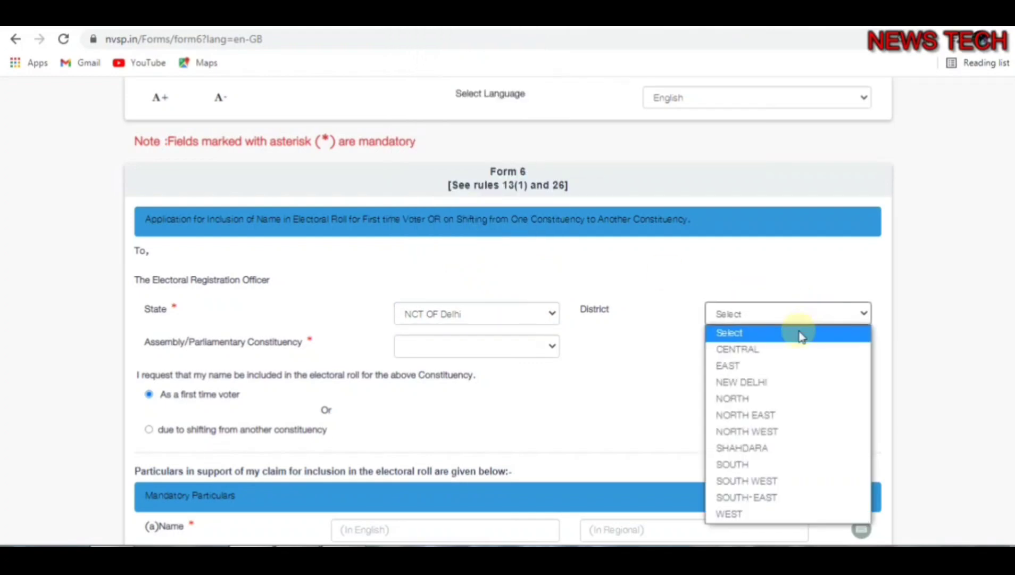
pyautogui.click(793, 351)
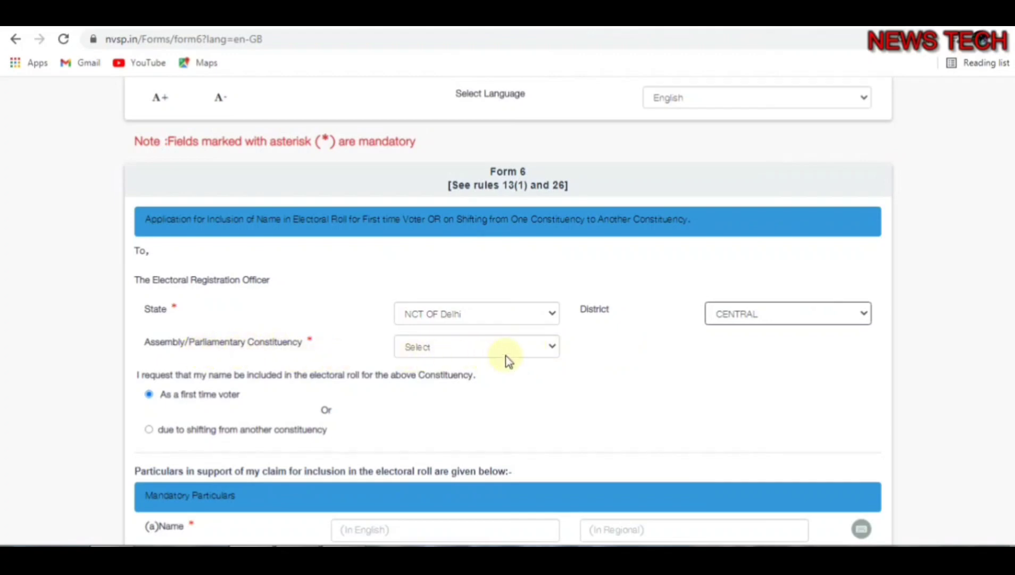
pyautogui.click(526, 355)
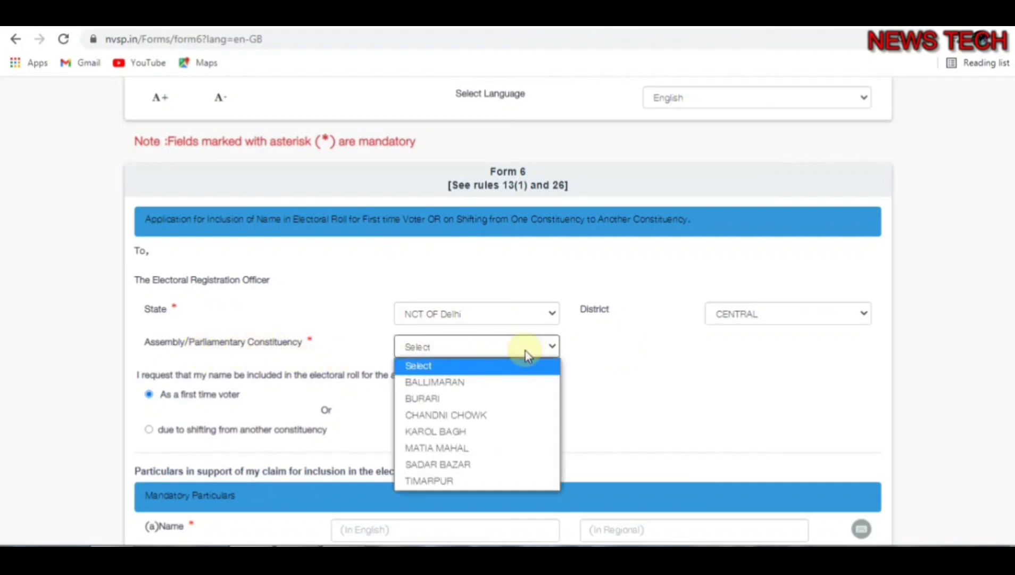
pyautogui.click(499, 391)
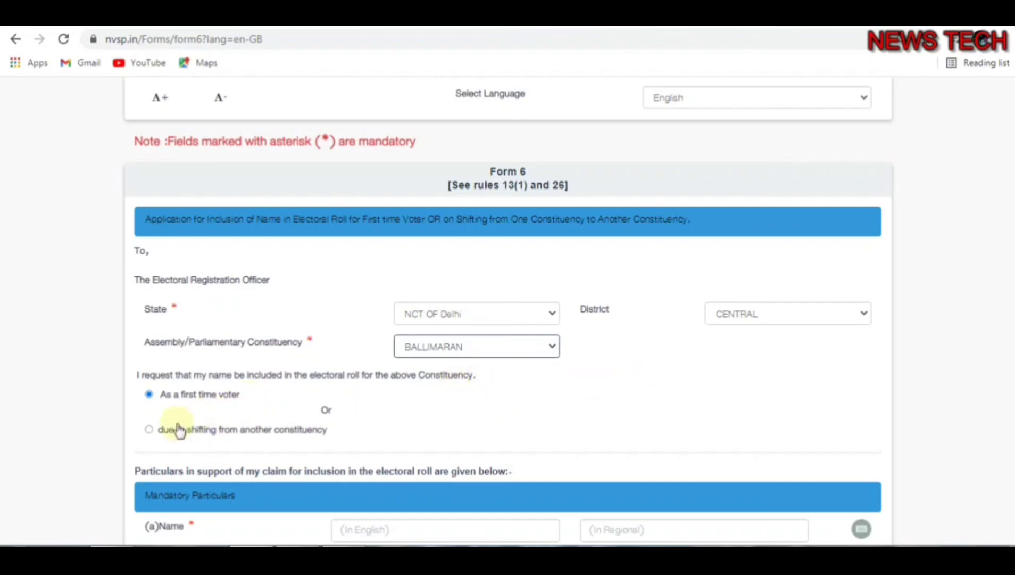
pyautogui.click(149, 429)
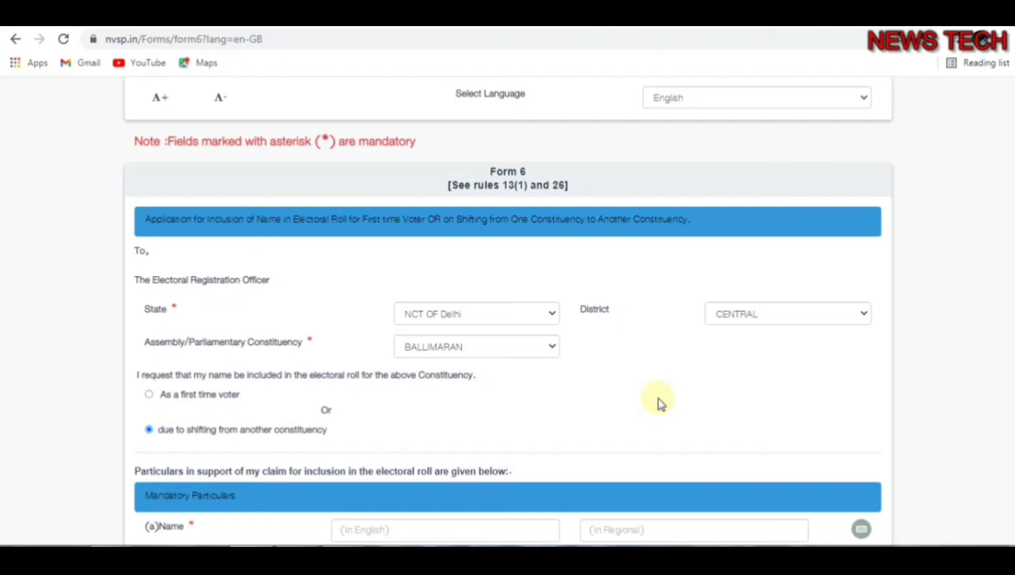
# Review the English and regional name and surname fields in the Mandatory Particulars section
pyautogui.scroll(-6, 659, 402)
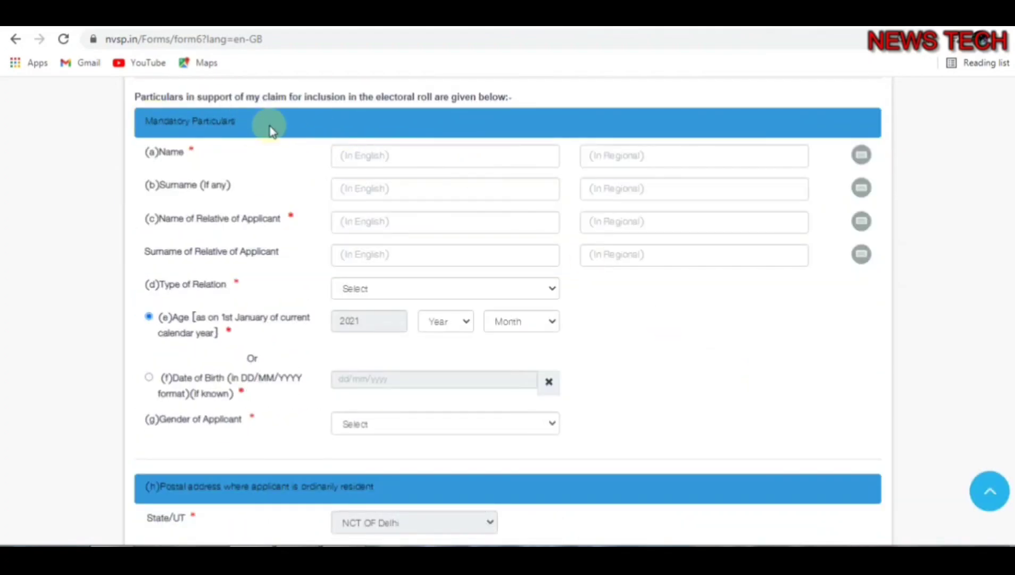
pyautogui.click(404, 158)
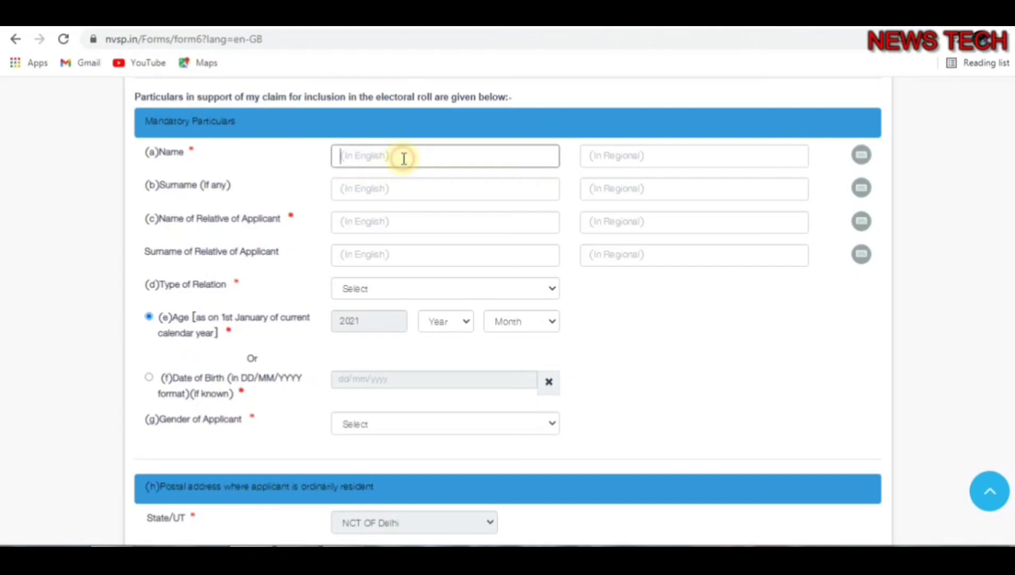
pyautogui.click(396, 187)
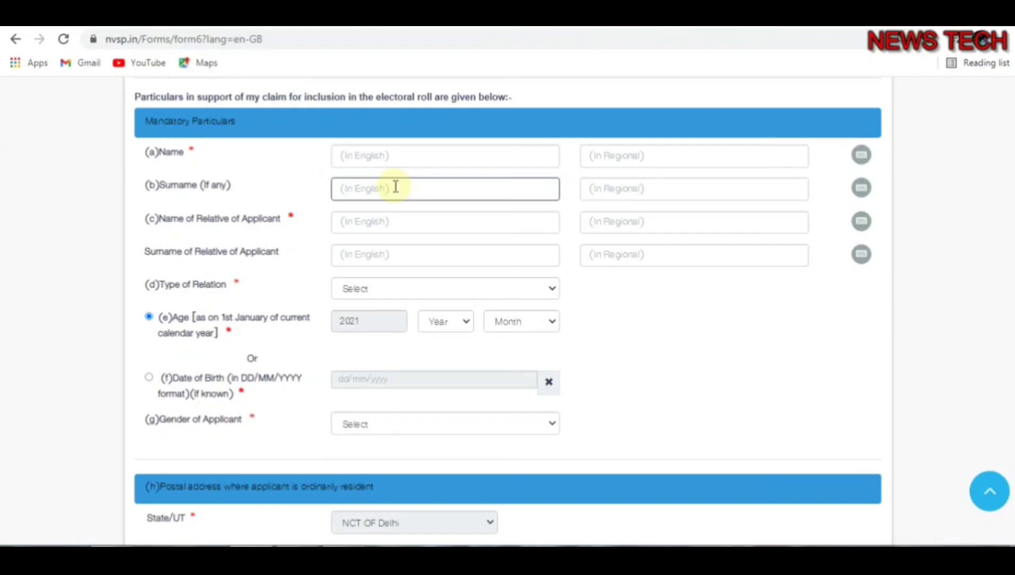
pyautogui.click(693, 316)
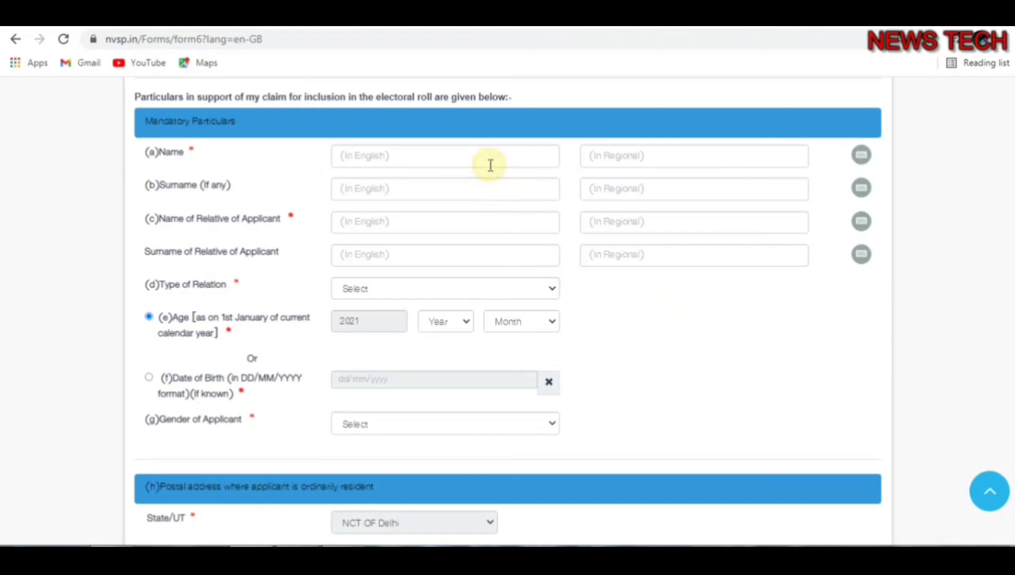
pyautogui.click(486, 200)
pyautogui.click(666, 158)
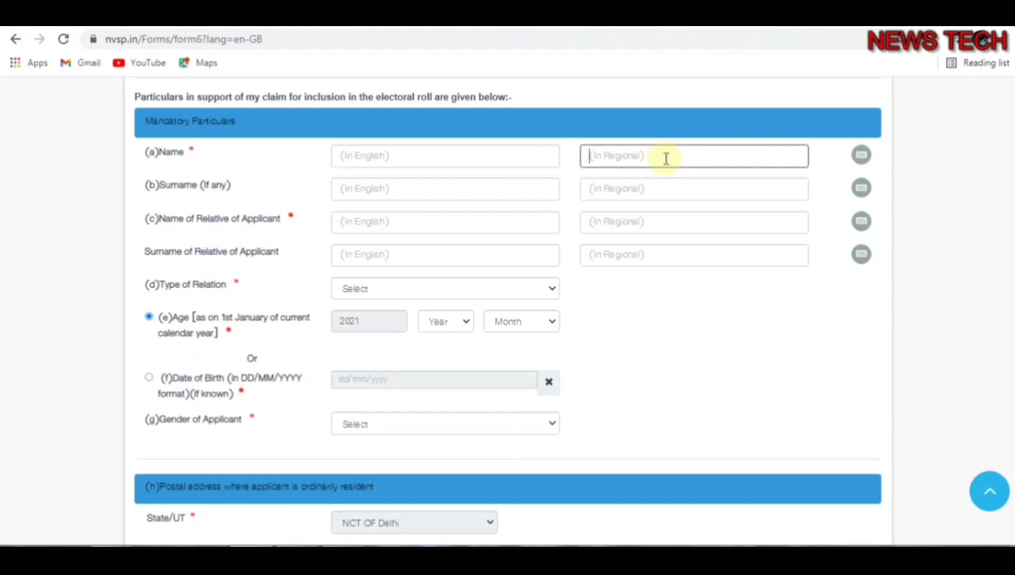
pyautogui.click(710, 317)
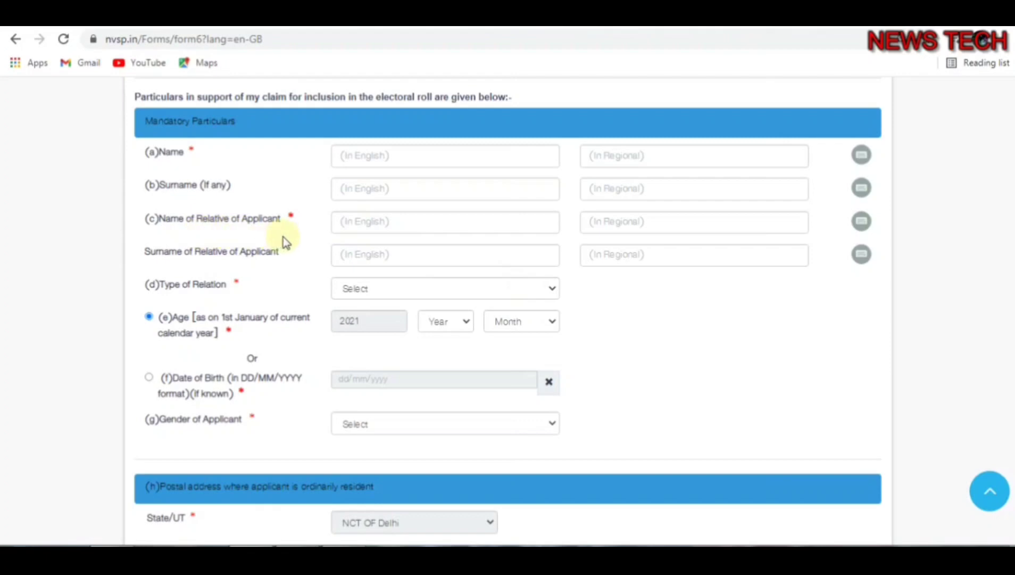
# Set the type of relation to Husband and go over the relative's English and regional name fields
pyautogui.press('h')
pyautogui.click(446, 296)
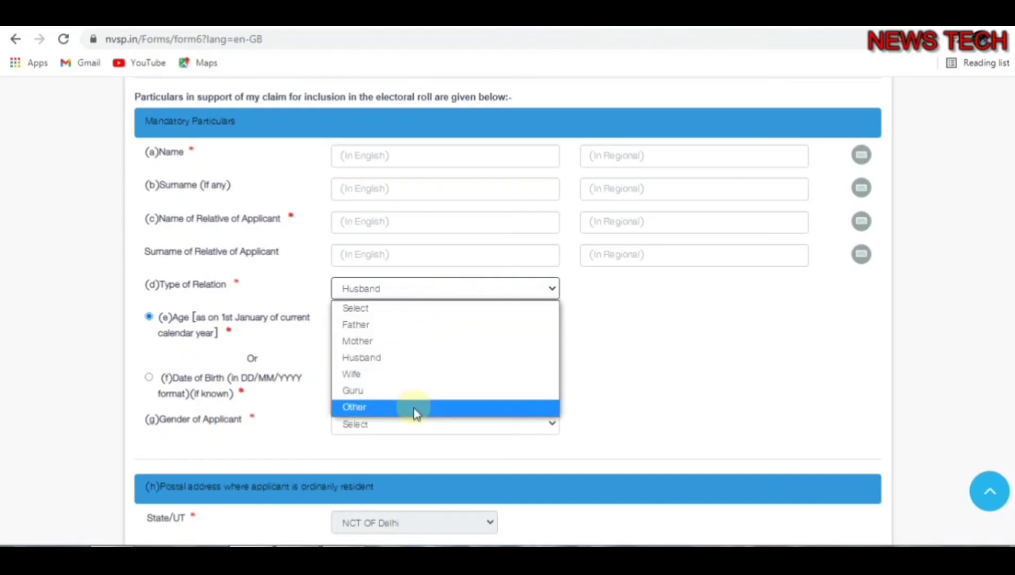
pyautogui.click(413, 358)
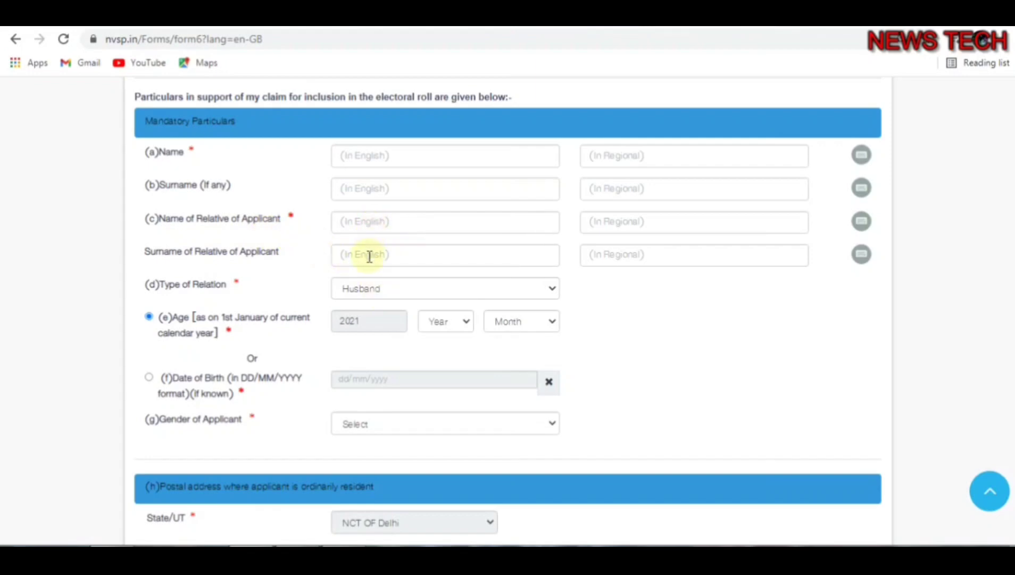
pyautogui.click(370, 256)
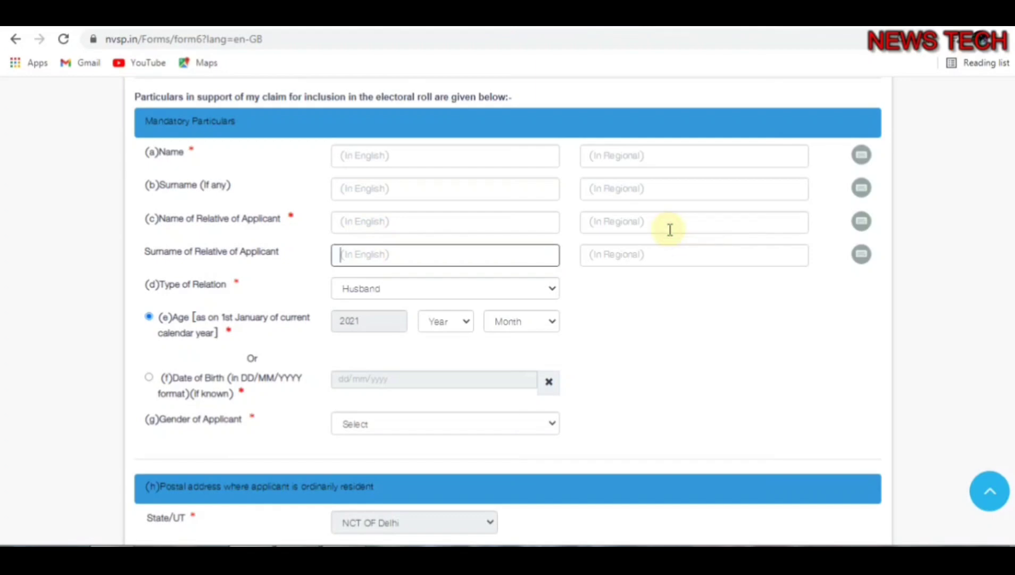
pyautogui.click(670, 230)
pyautogui.click(664, 301)
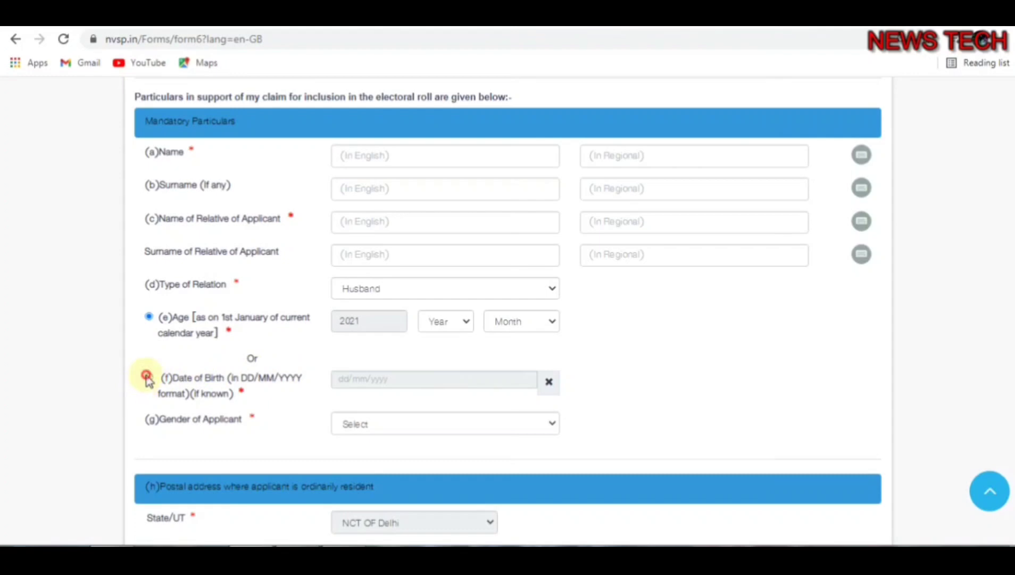
# Choose to give the date of birth instead of the age, and view the options for the applicant's gender
pyautogui.click(149, 378)
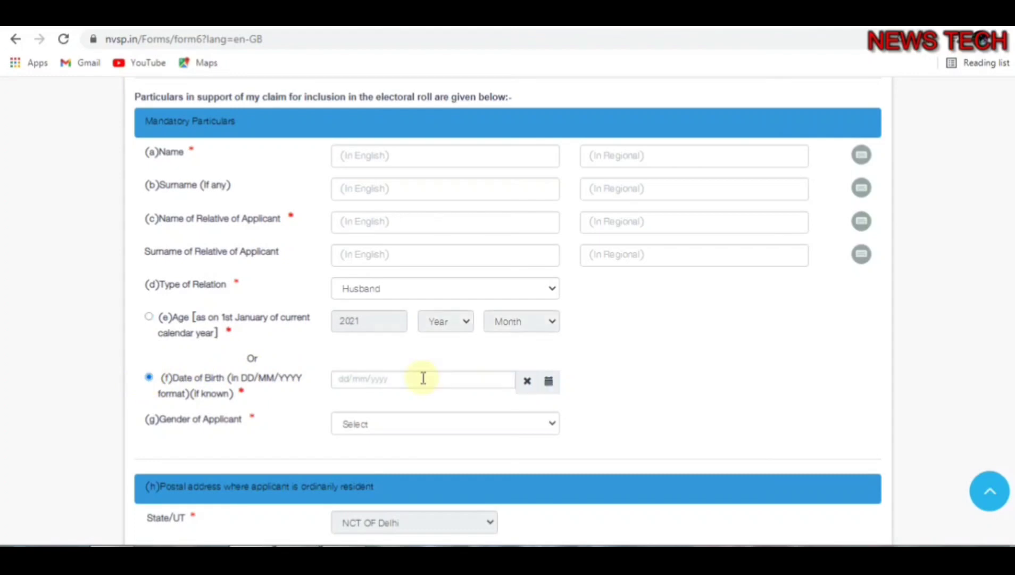
pyautogui.click(423, 378)
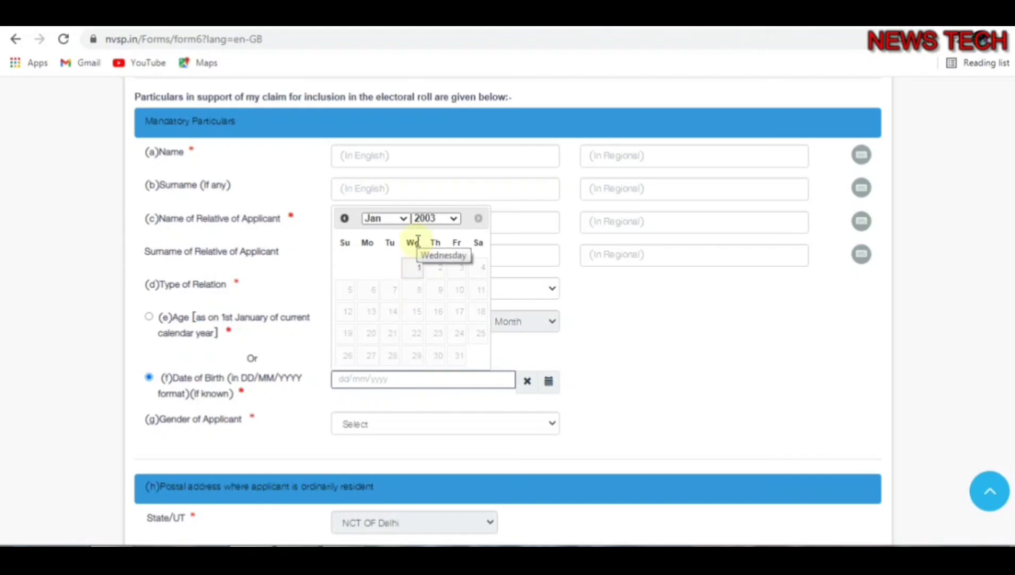
pyautogui.click(538, 421)
pyautogui.click(539, 422)
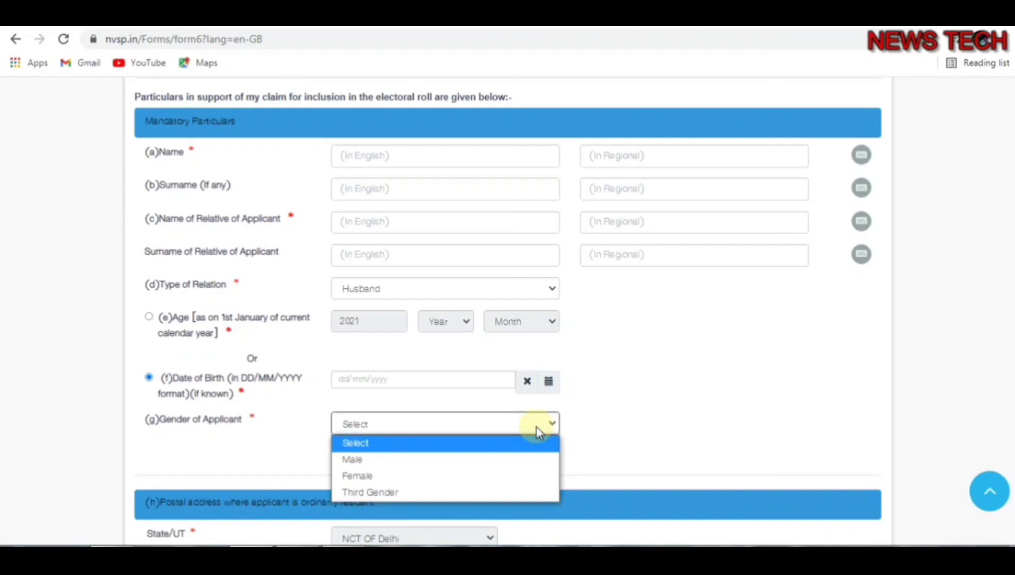
# Review the postal address fields for house number, street, town, post office and pin code
pyautogui.scroll(-7, 538, 431)
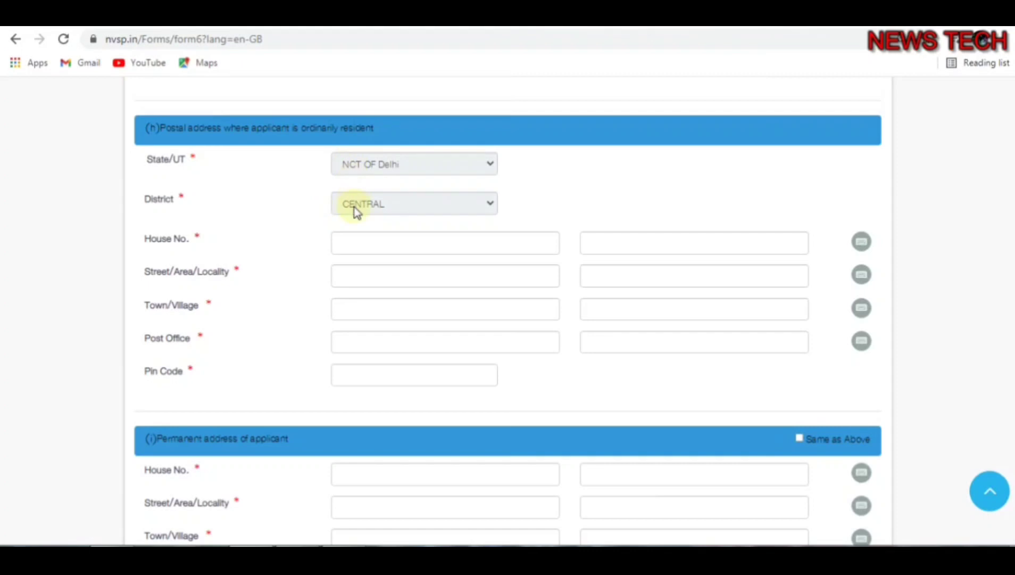
pyautogui.click(356, 241)
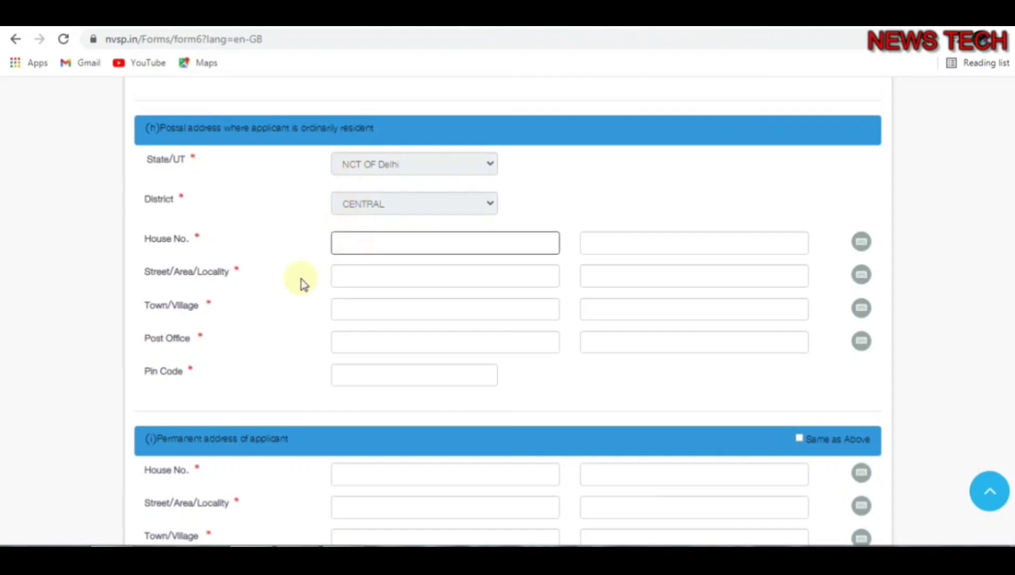
pyautogui.click(357, 278)
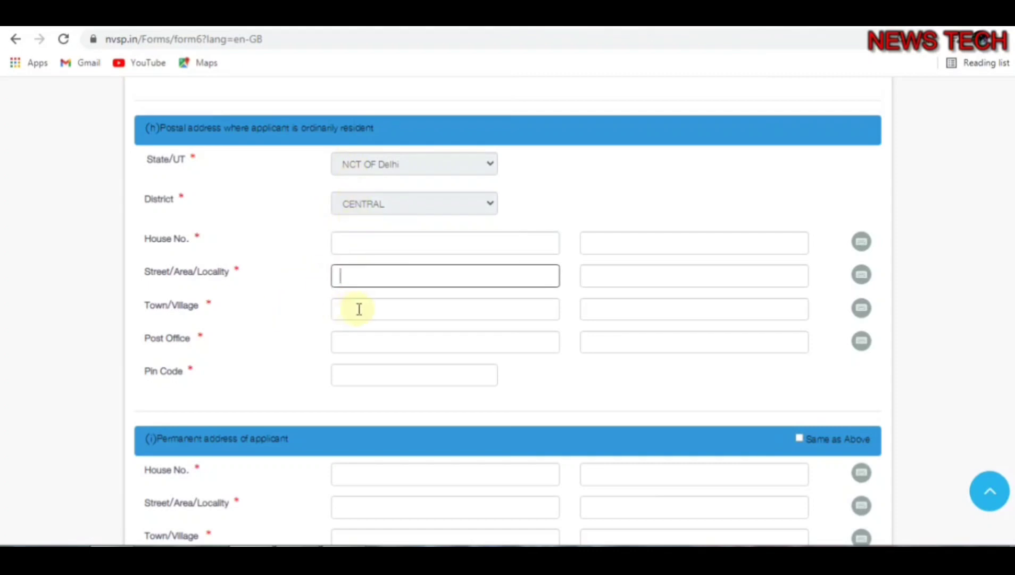
pyautogui.click(357, 310)
pyautogui.click(357, 340)
pyautogui.click(356, 376)
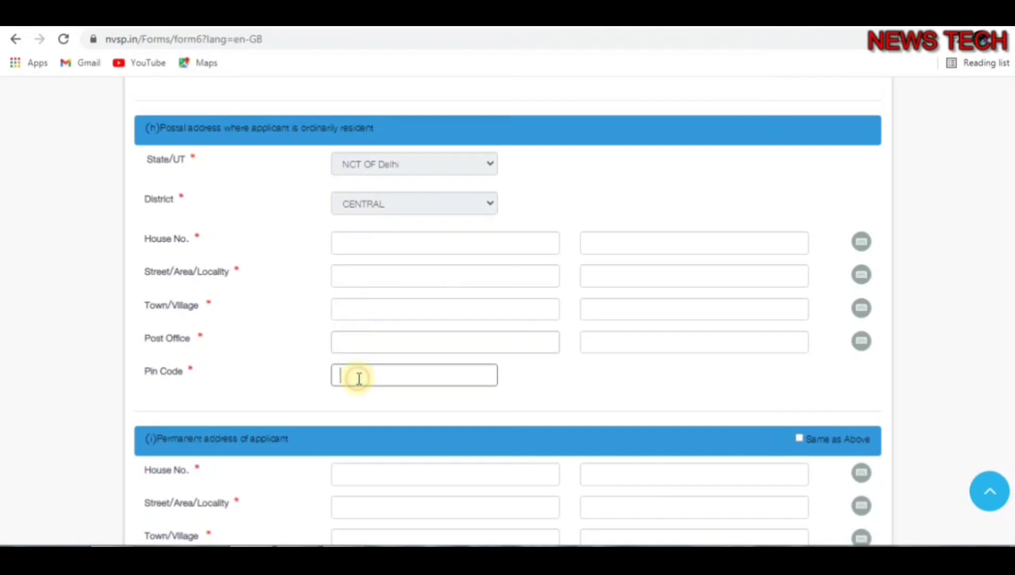
# Mark the applicant's permanent address as the same as the postal address above
pyautogui.scroll(-1, 171, 387)
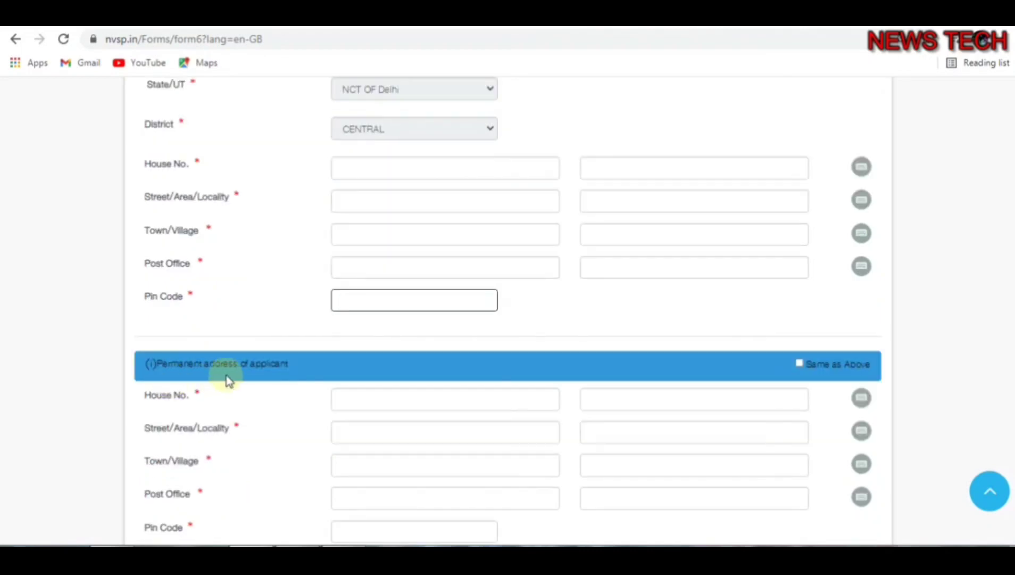
pyautogui.scroll(-1, 228, 379)
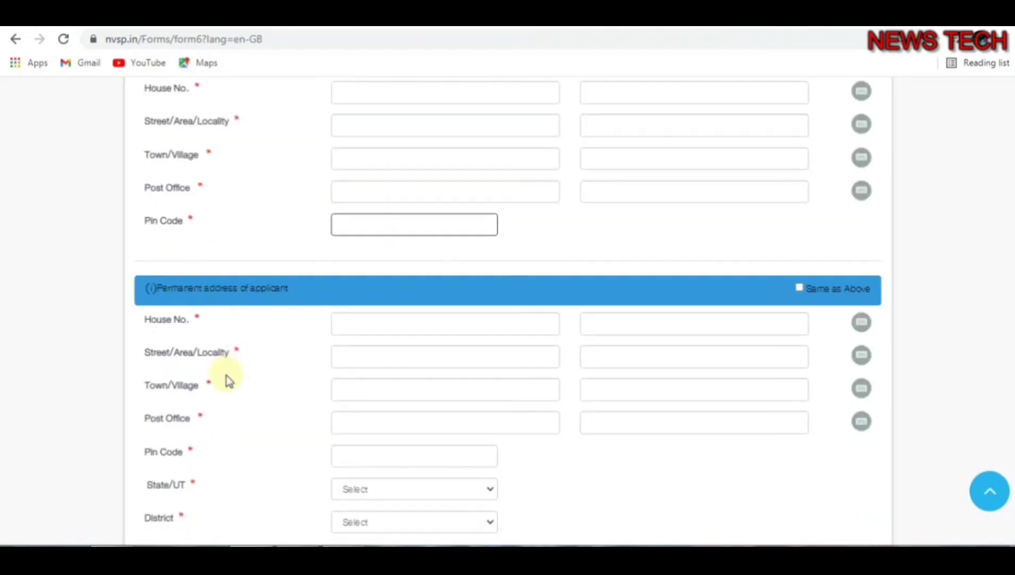
pyautogui.scroll(-2, 227, 380)
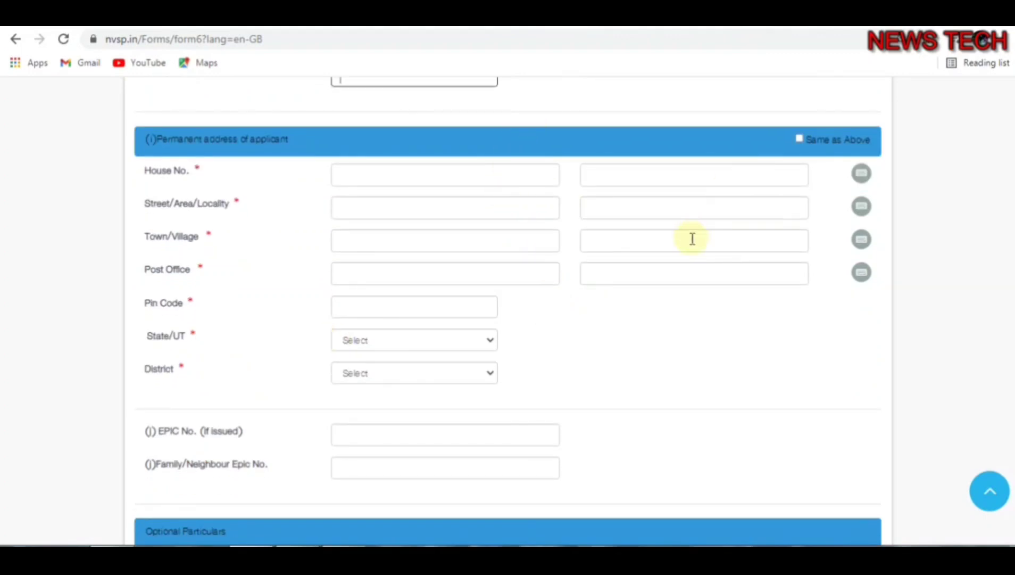
pyautogui.click(799, 139)
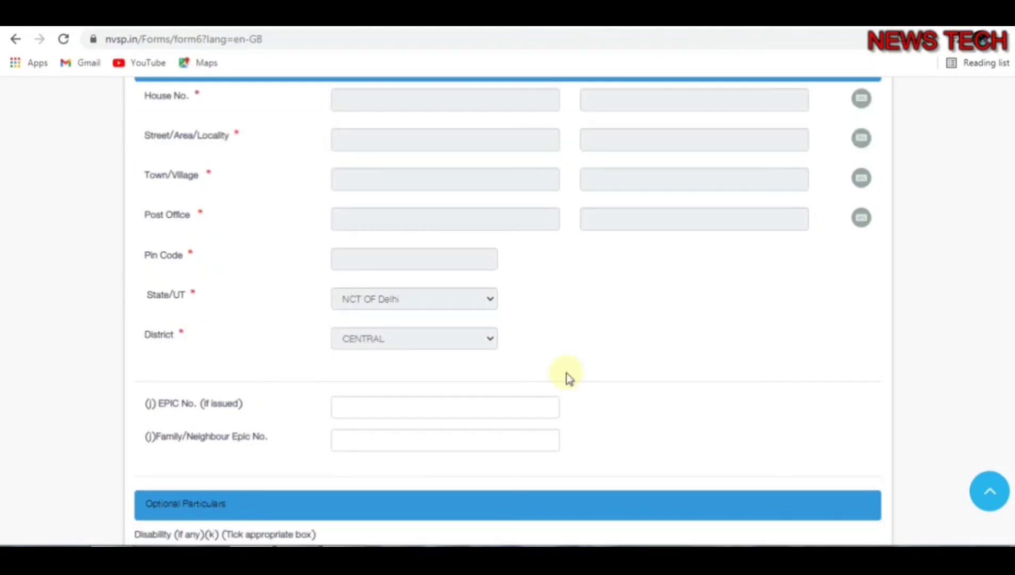
# Review the fields for the EPIC numbers, disability, email id and mobile number
pyautogui.click(397, 407)
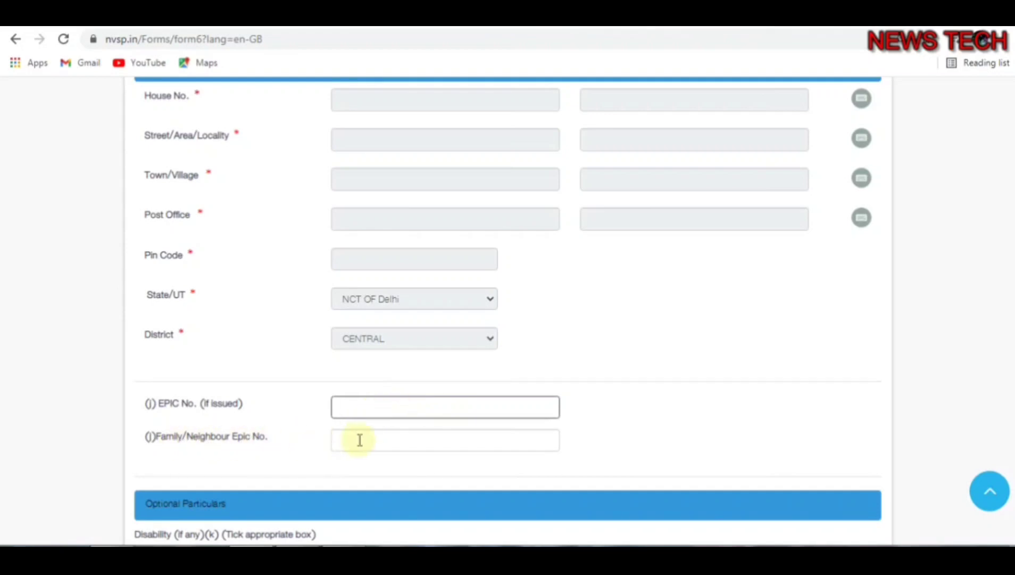
pyautogui.click(383, 439)
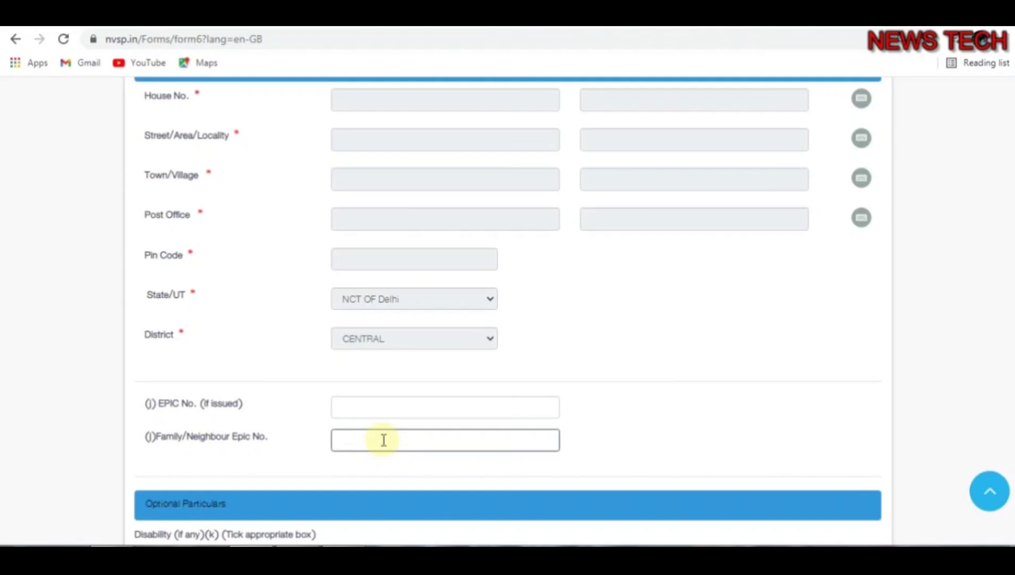
pyautogui.scroll(-5, 384, 440)
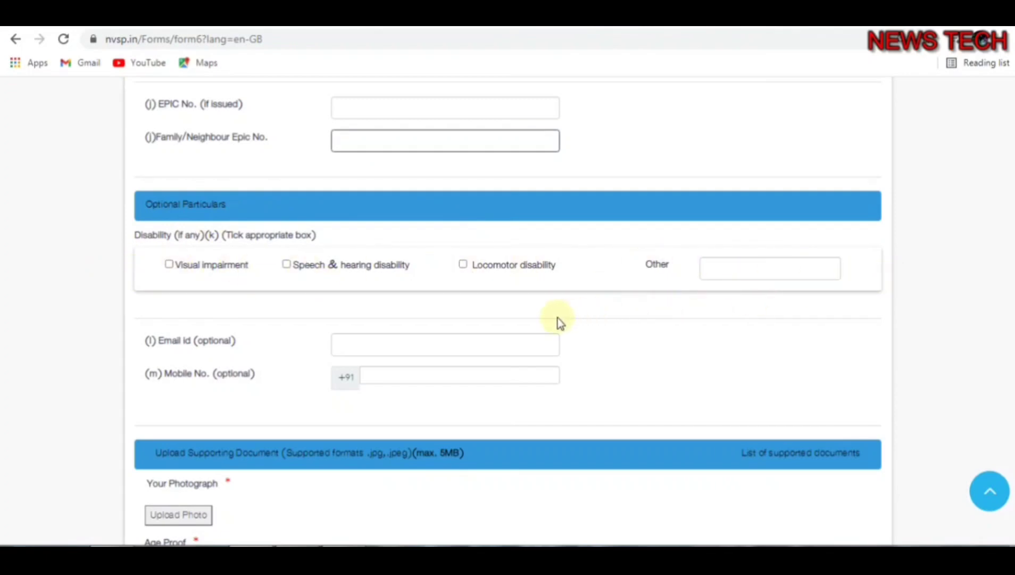
pyautogui.click(399, 345)
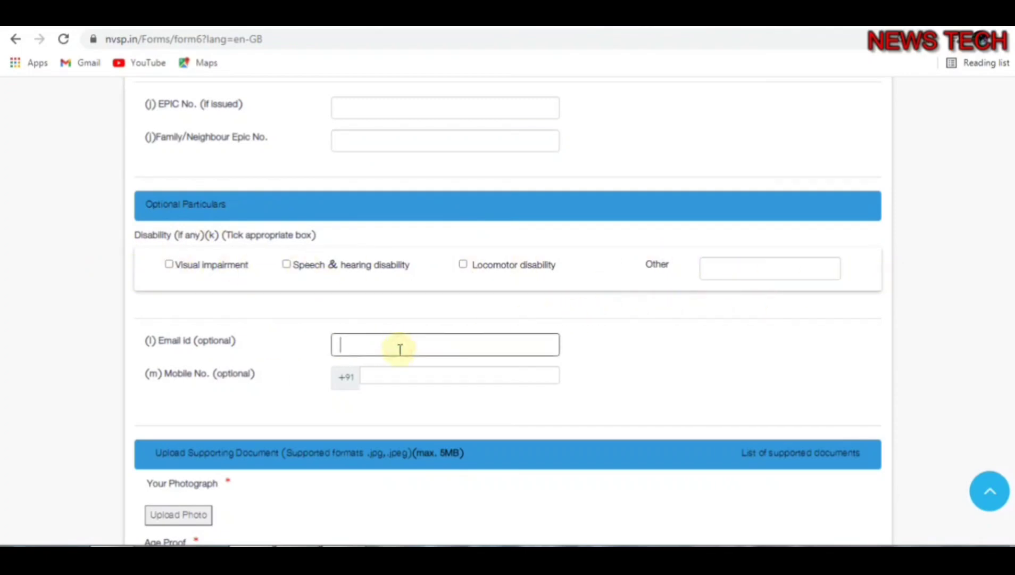
pyautogui.click(401, 380)
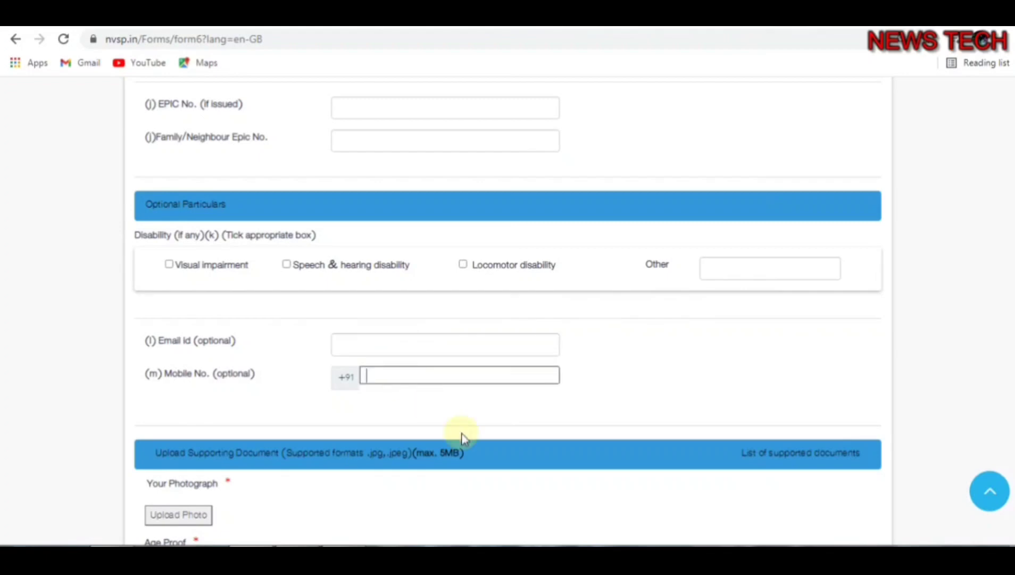
# Examine the supporting document uploads and the accepted document types for age proof and address proof
pyautogui.scroll(-4, 462, 438)
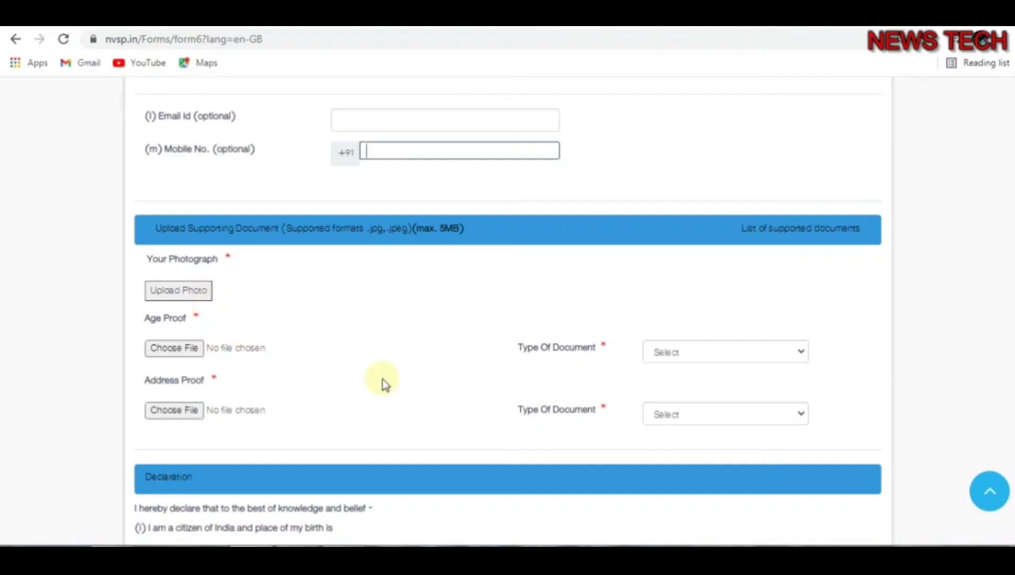
pyautogui.click(798, 356)
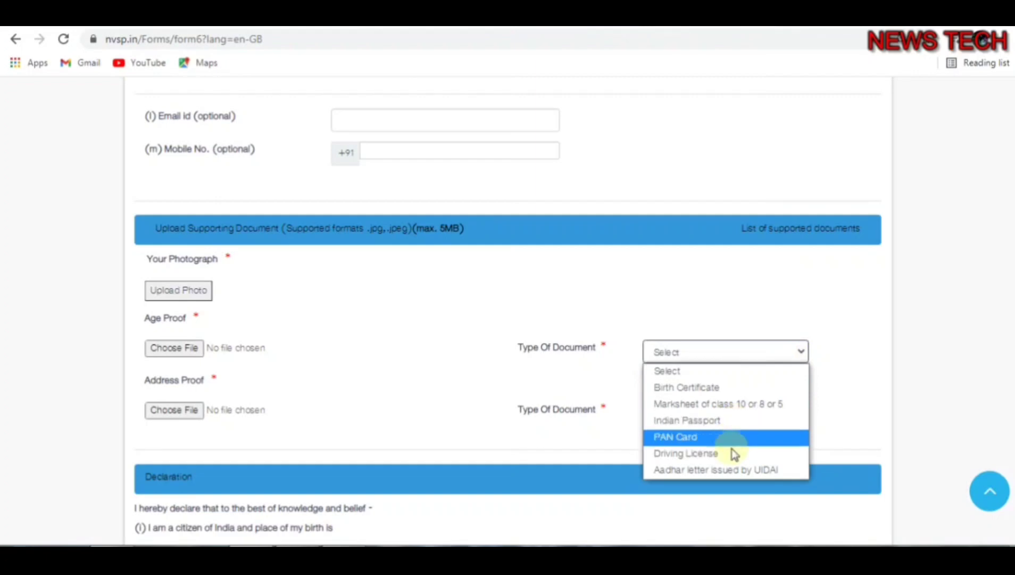
pyautogui.click(665, 420)
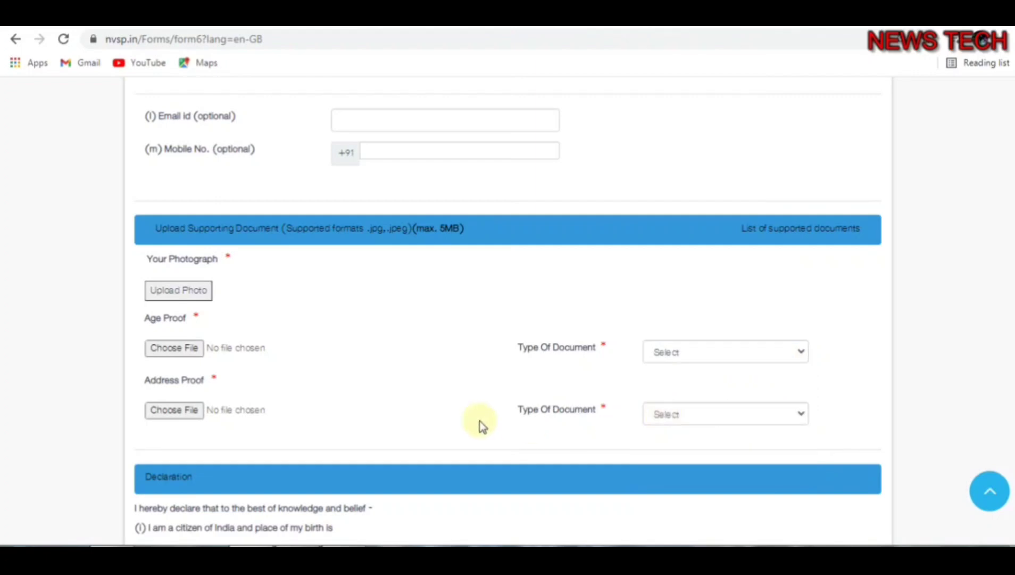
pyautogui.click(732, 414)
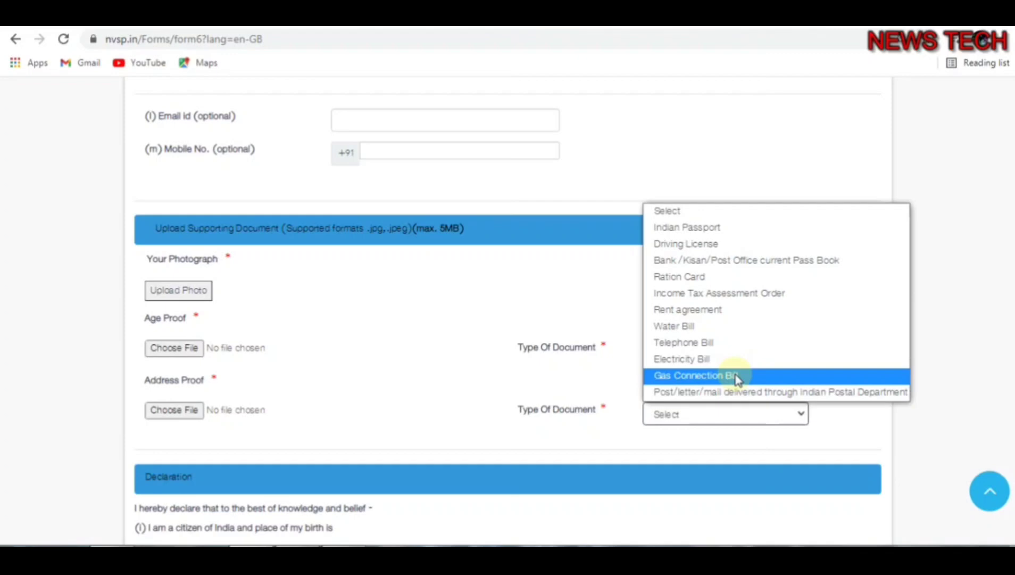
pyautogui.click(482, 420)
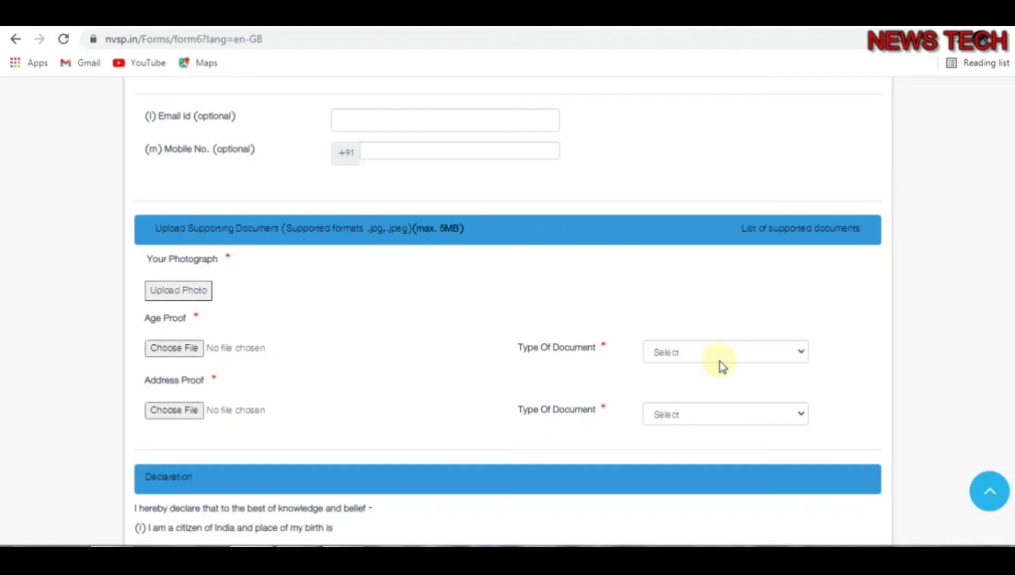
pyautogui.click(187, 349)
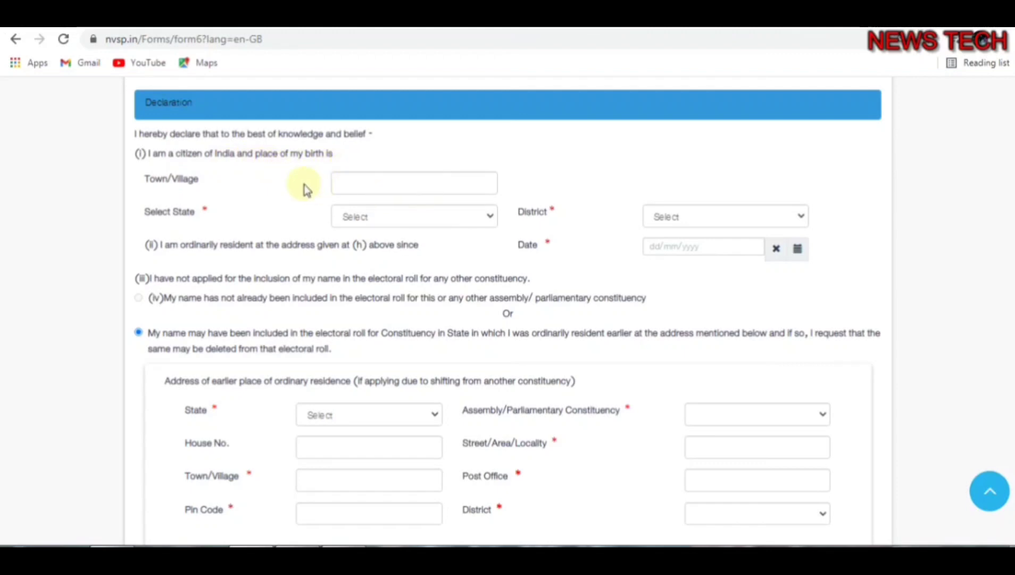
# Review the declaration's birthplace town, state and district fields and the date of residence at the current address
pyautogui.click(395, 181)
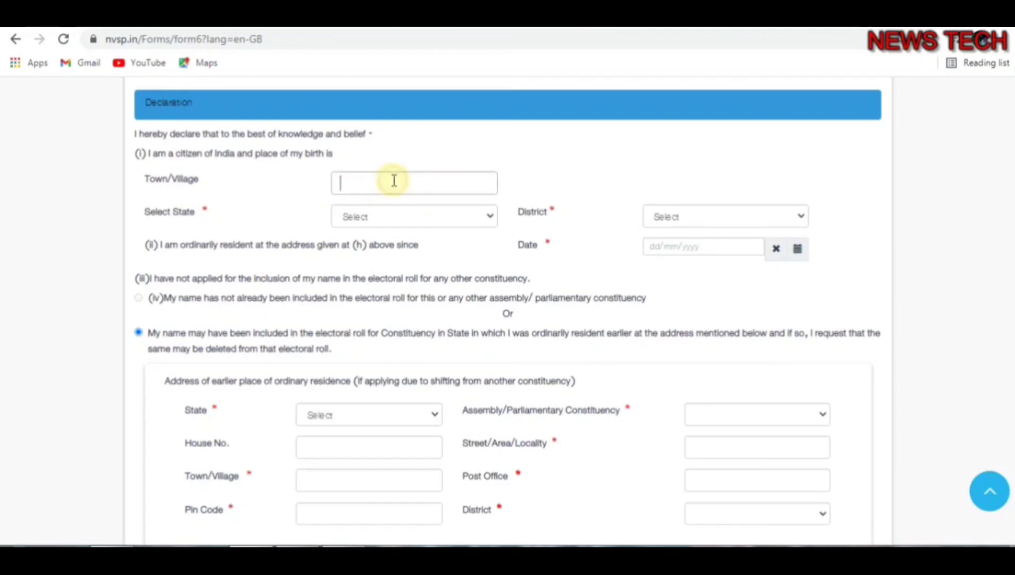
pyautogui.click(469, 221)
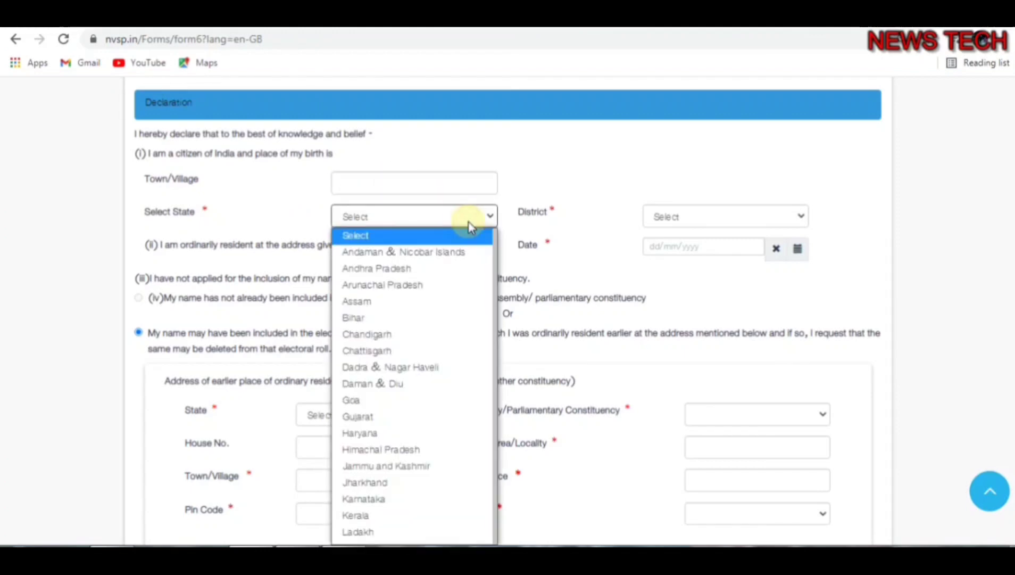
pyautogui.click(468, 222)
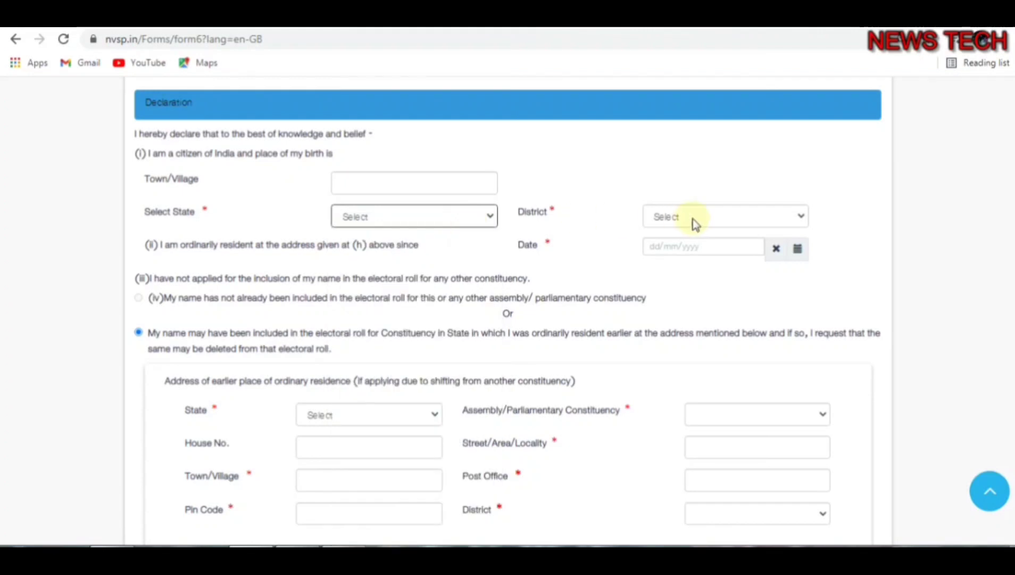
pyautogui.click(715, 222)
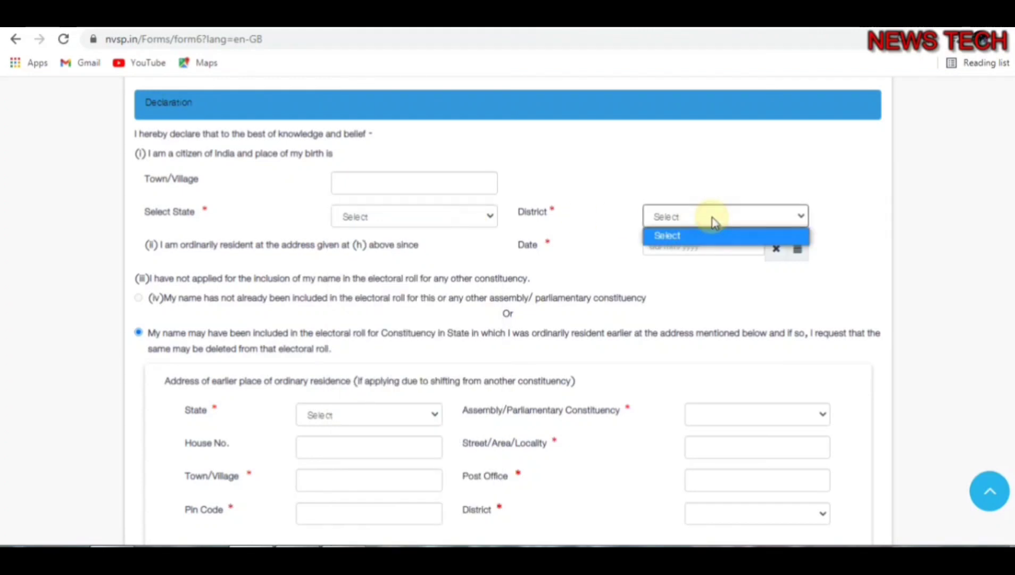
pyautogui.click(715, 222)
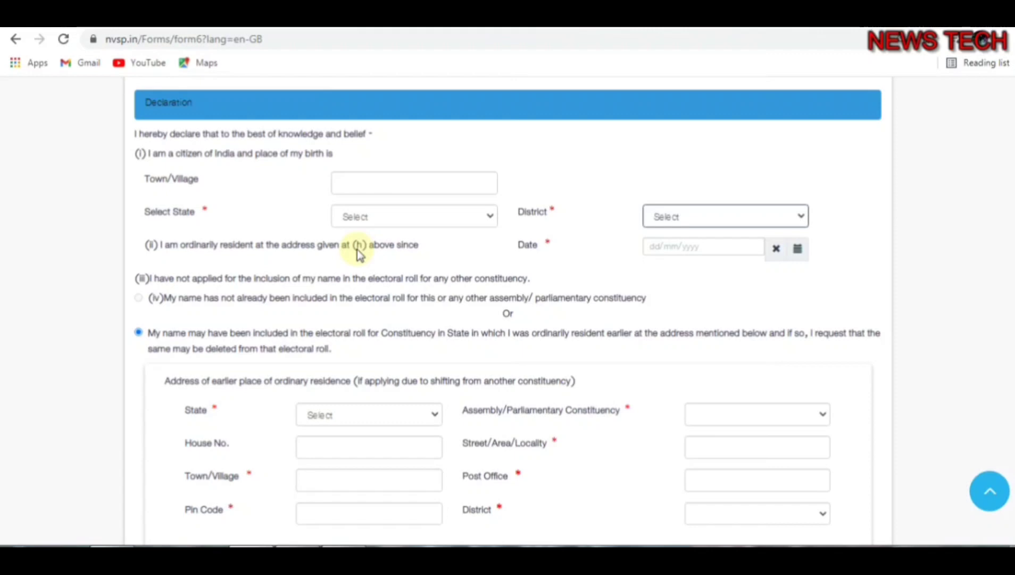
pyautogui.click(711, 246)
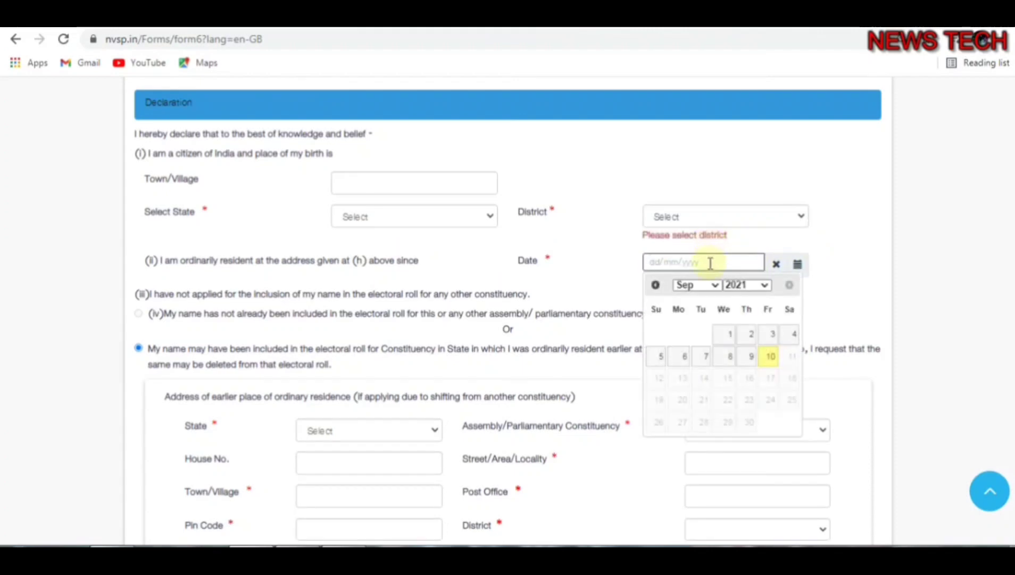
# Review the fields for the address of the earlier place of ordinary residence, including its state and constituency
pyautogui.scroll(-4, 213, 192)
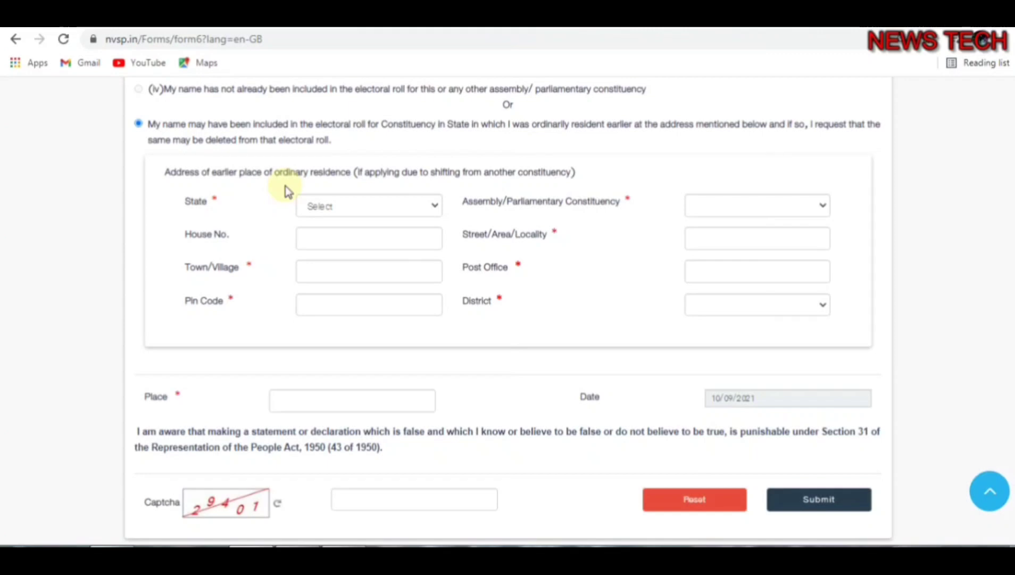
pyautogui.click(366, 207)
pyautogui.click(367, 209)
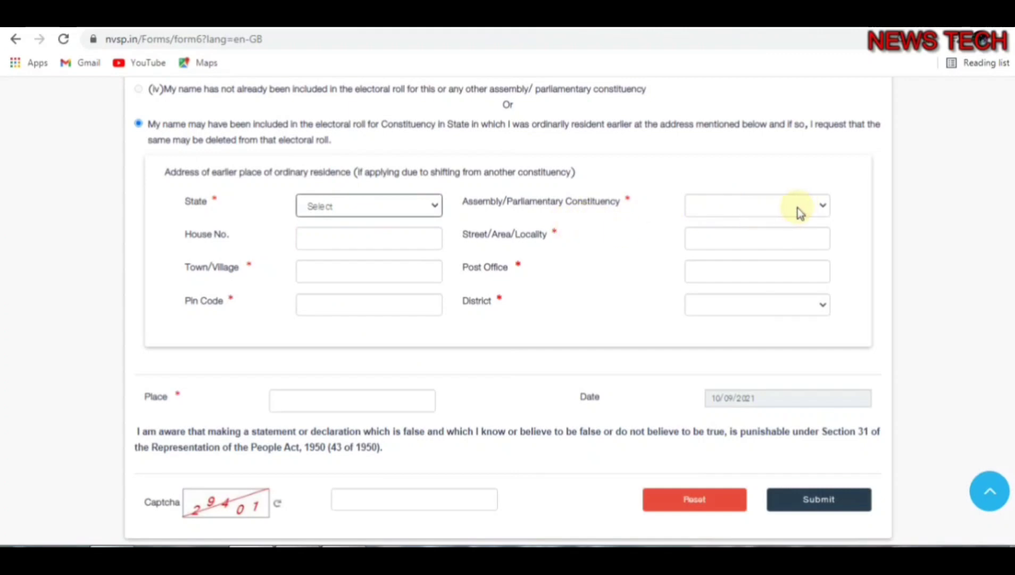
pyautogui.click(775, 237)
pyautogui.click(352, 305)
pyautogui.click(797, 274)
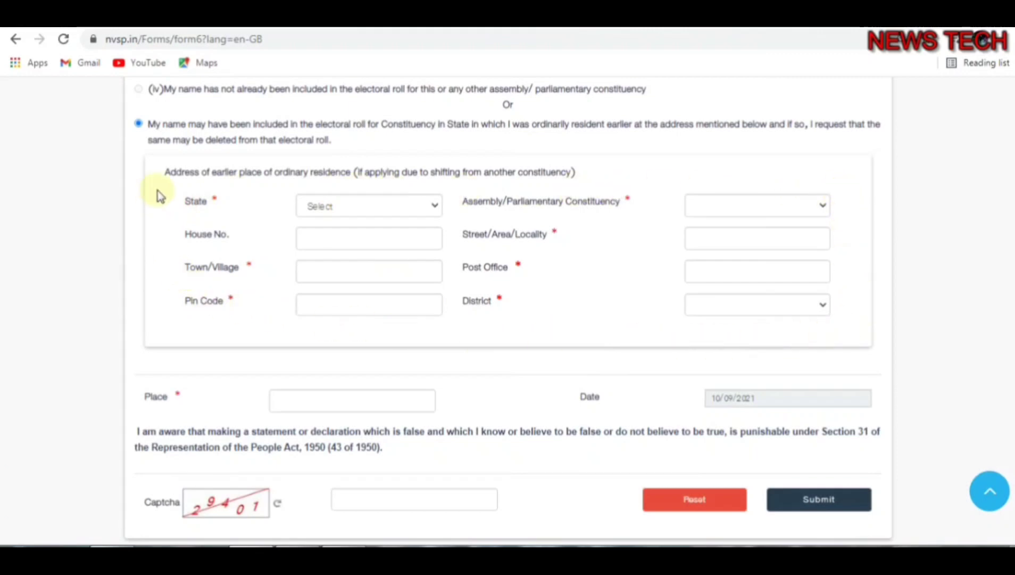
# Review the Place, date and captcha fields at the end of Form 6
pyautogui.scroll(-2, 669, 325)
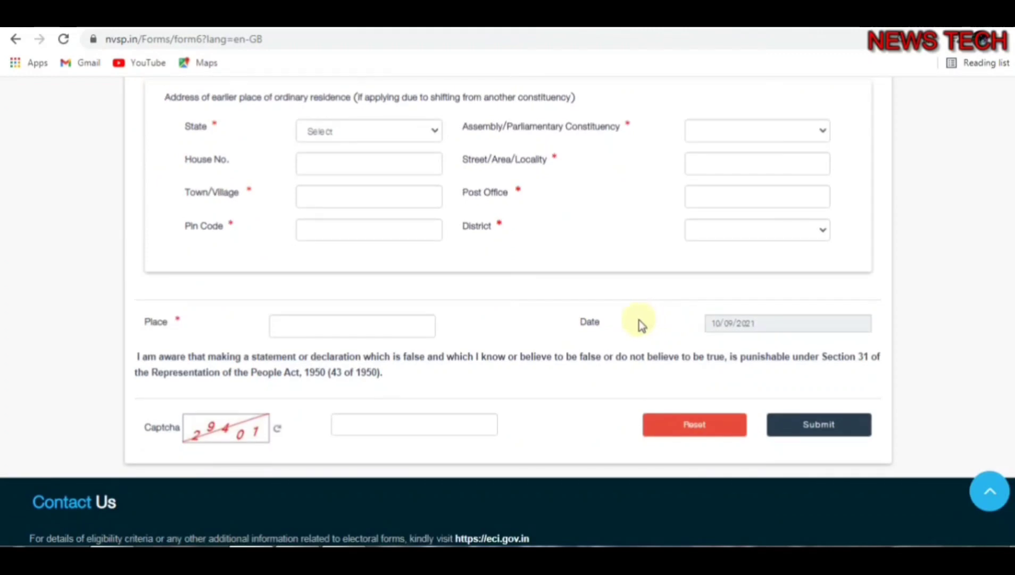
pyautogui.click(336, 321)
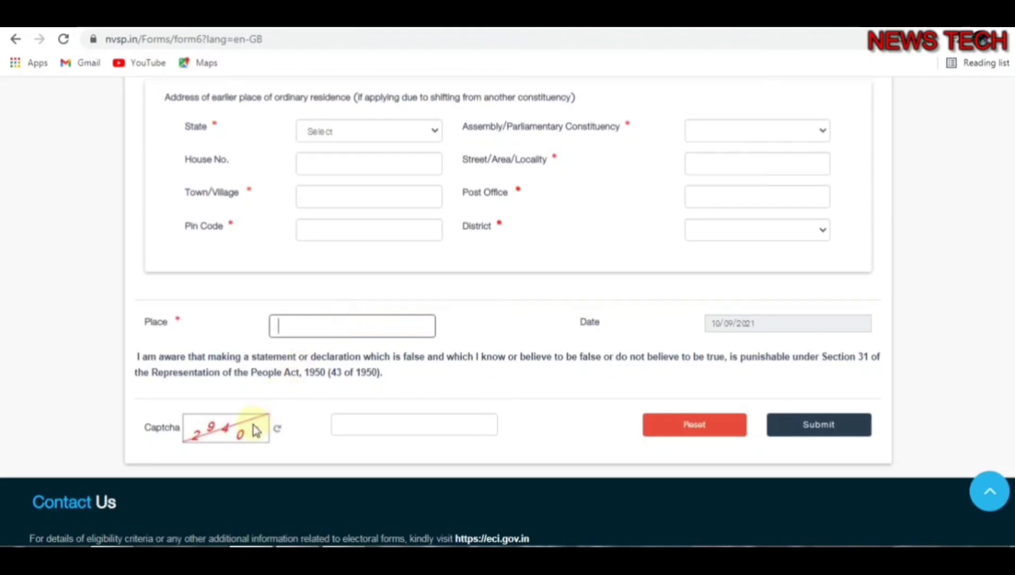
pyautogui.click(601, 468)
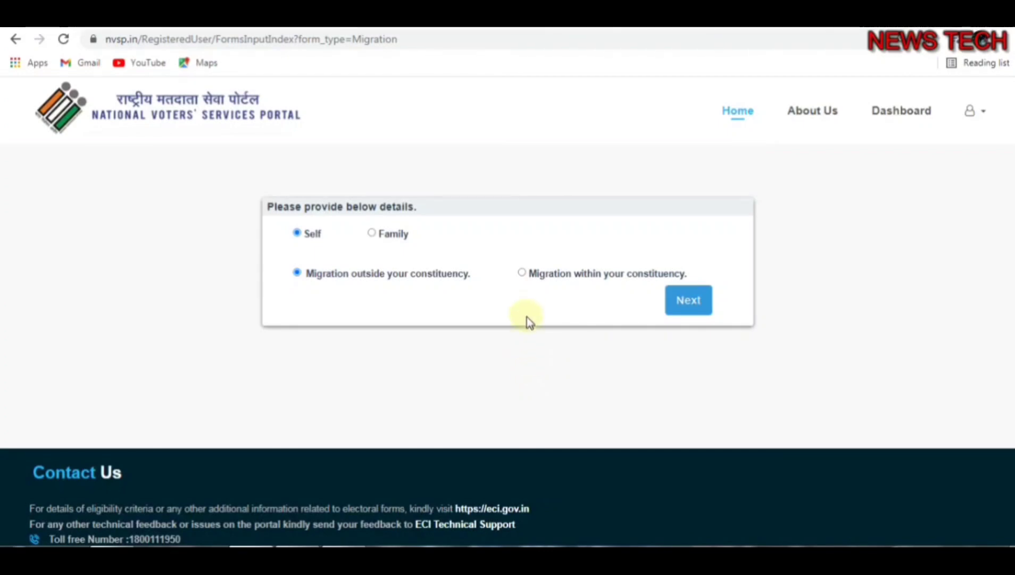
# Open the application for migration within the constituency and set its form language to English
pyautogui.click(522, 274)
pyautogui.click(683, 303)
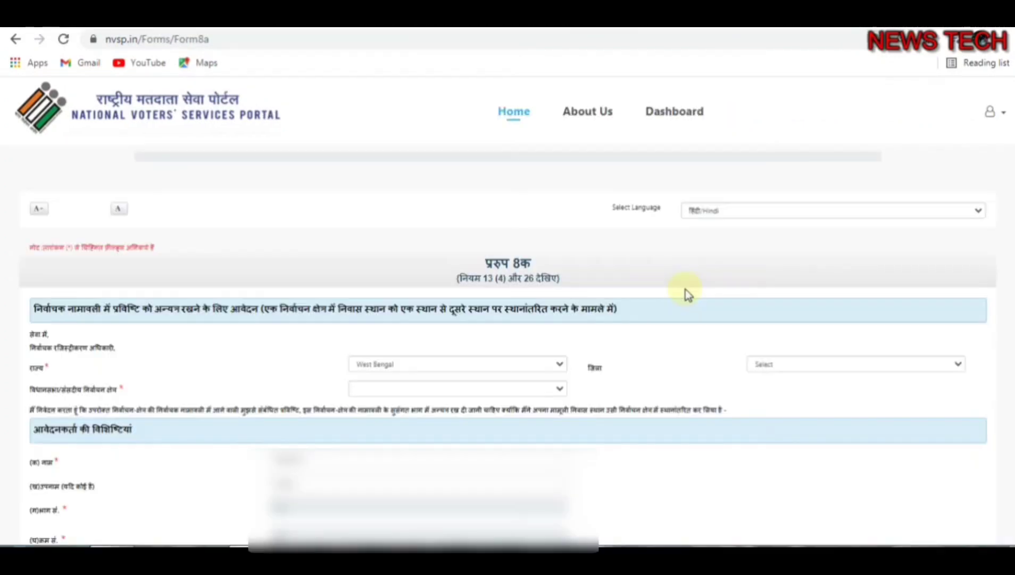
pyautogui.click(766, 212)
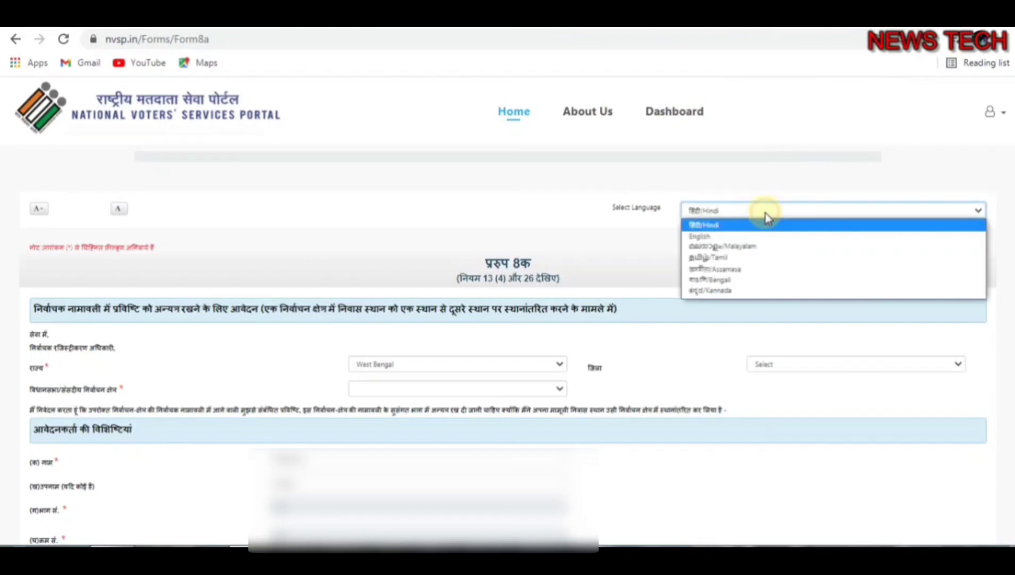
pyautogui.click(746, 238)
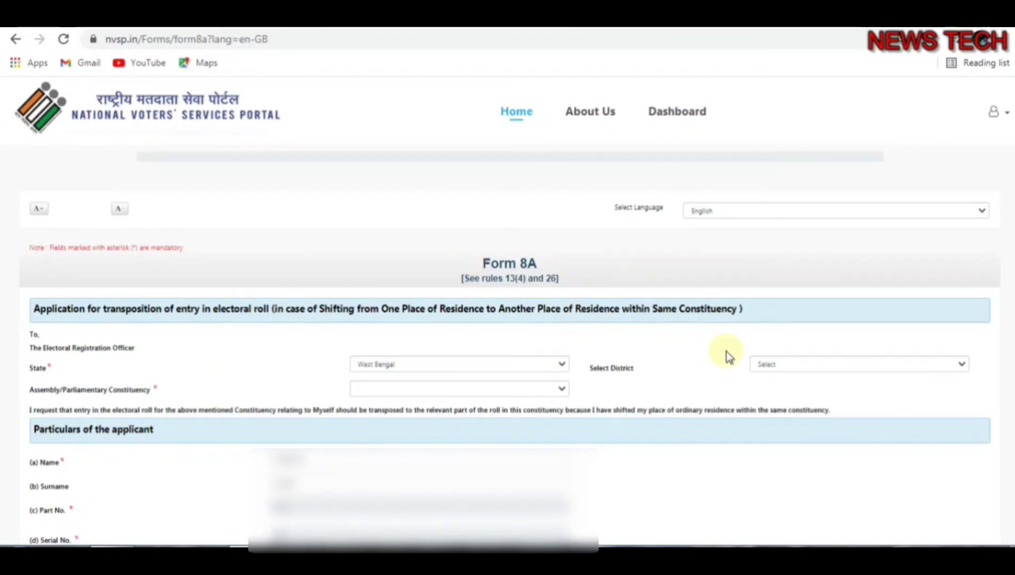
# Review the district and Assembly/Parliamentary Constituency choices in the Form 8A header
pyautogui.click(786, 365)
pyautogui.click(787, 365)
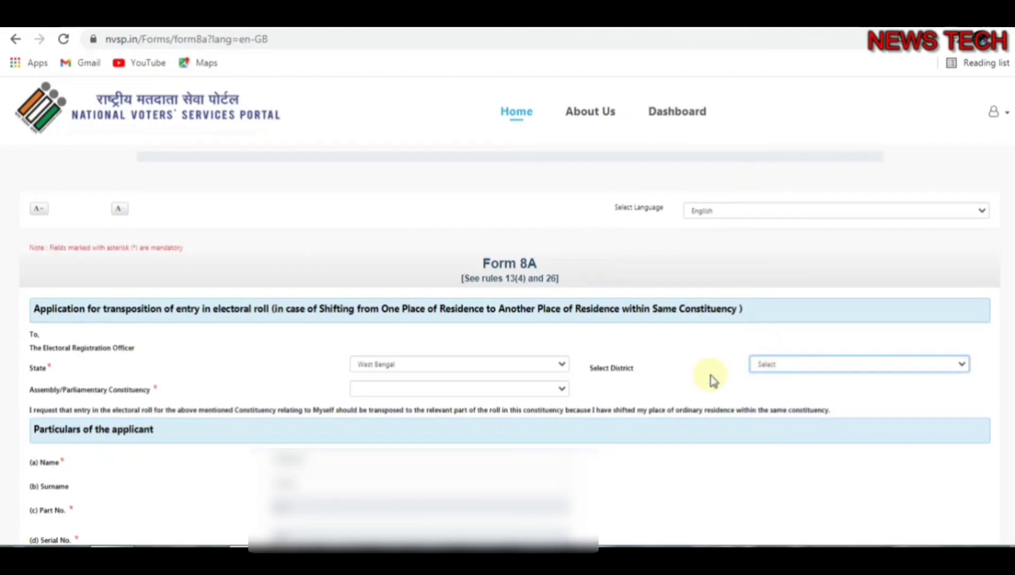
pyautogui.click(477, 388)
pyautogui.click(477, 388)
# Review the applicant's particulars on Form 8A, including the Family_Epic, email id and mobile number fields
pyautogui.scroll(-5, 477, 388)
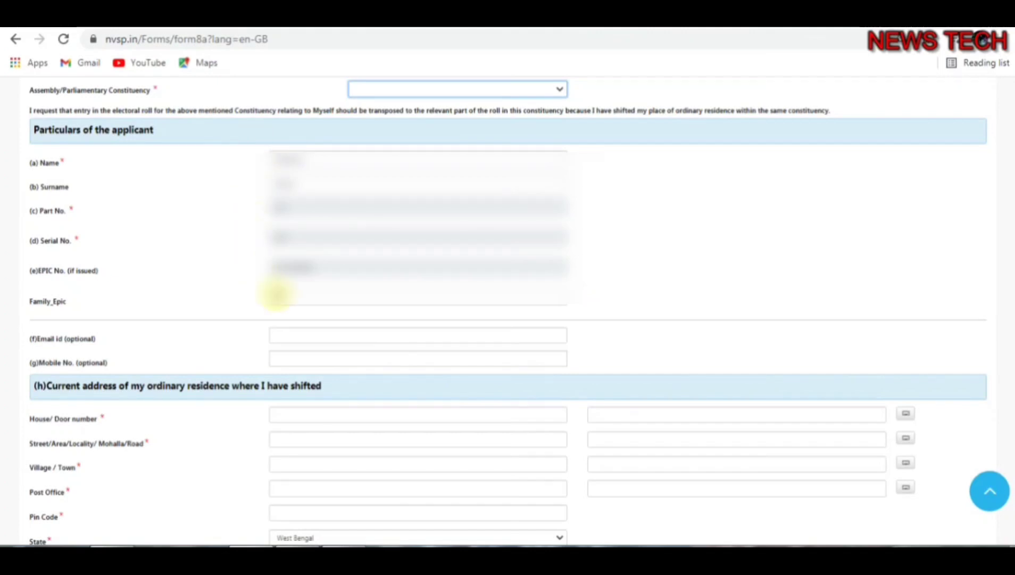
pyautogui.click(671, 302)
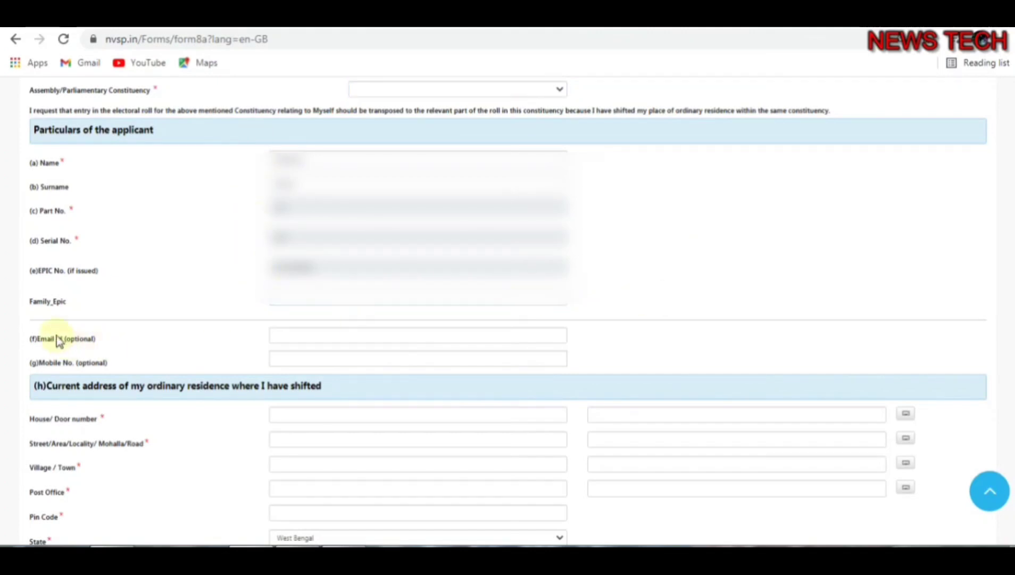
pyautogui.click(324, 297)
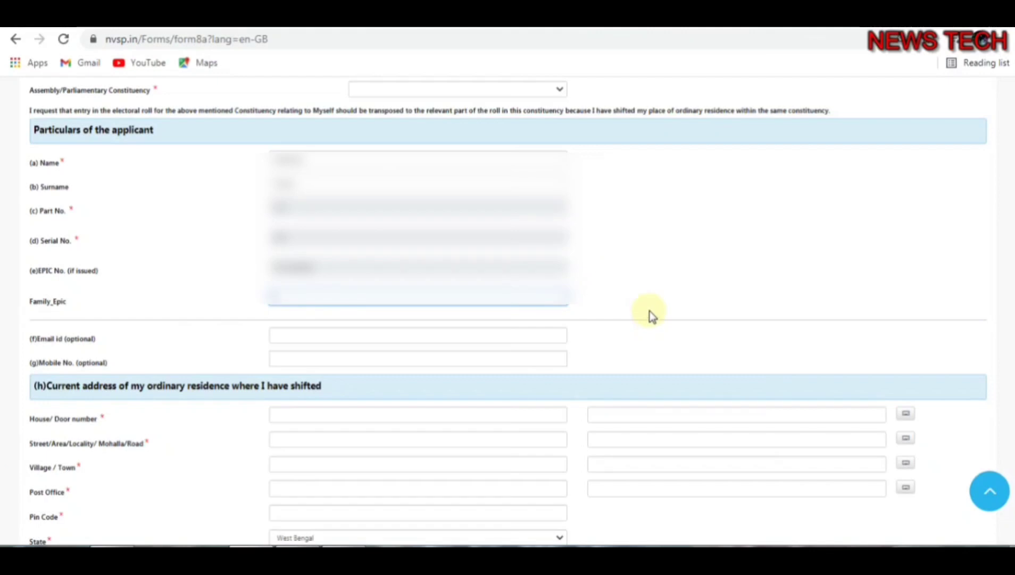
pyautogui.click(336, 330)
pyautogui.click(337, 359)
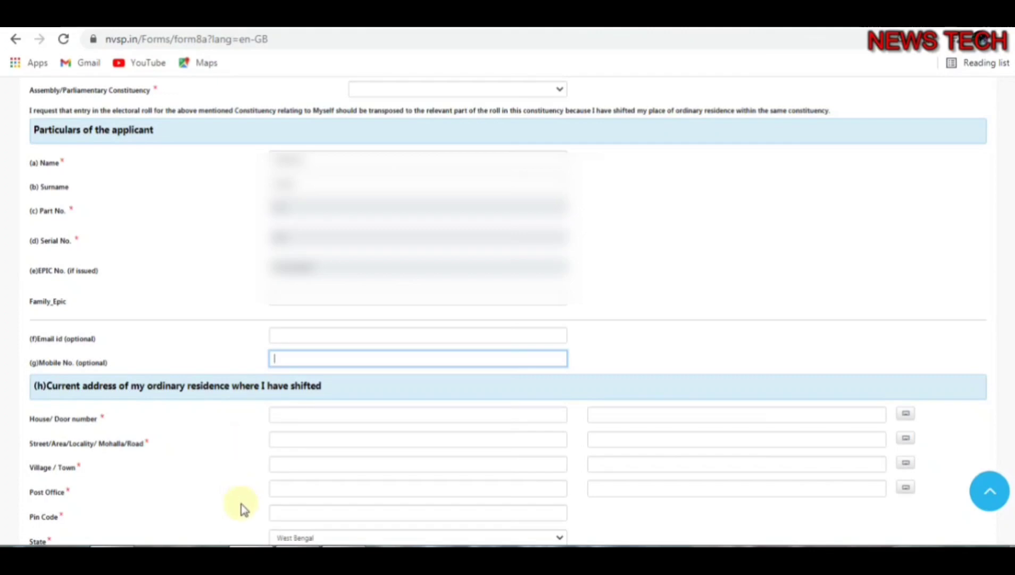
# Review the current address fields for house number, street, village or town, and pin code
pyautogui.click(319, 412)
pyautogui.click(309, 443)
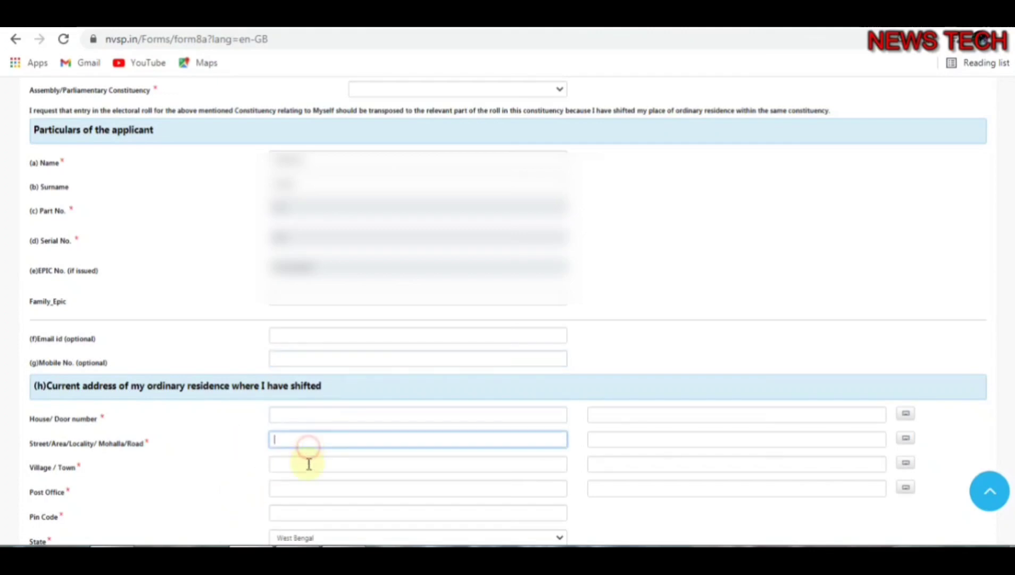
pyautogui.click(306, 466)
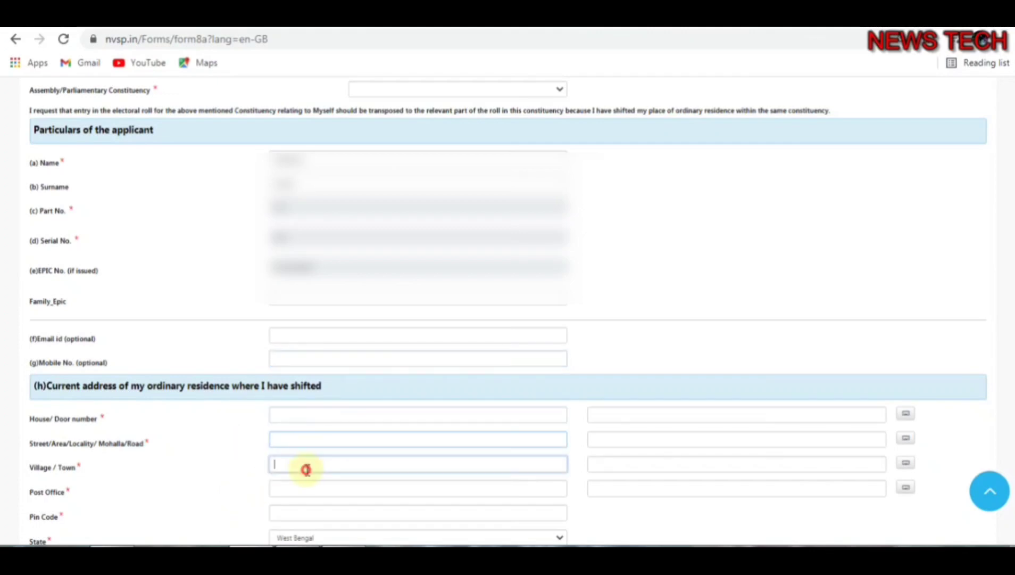
pyautogui.click(301, 513)
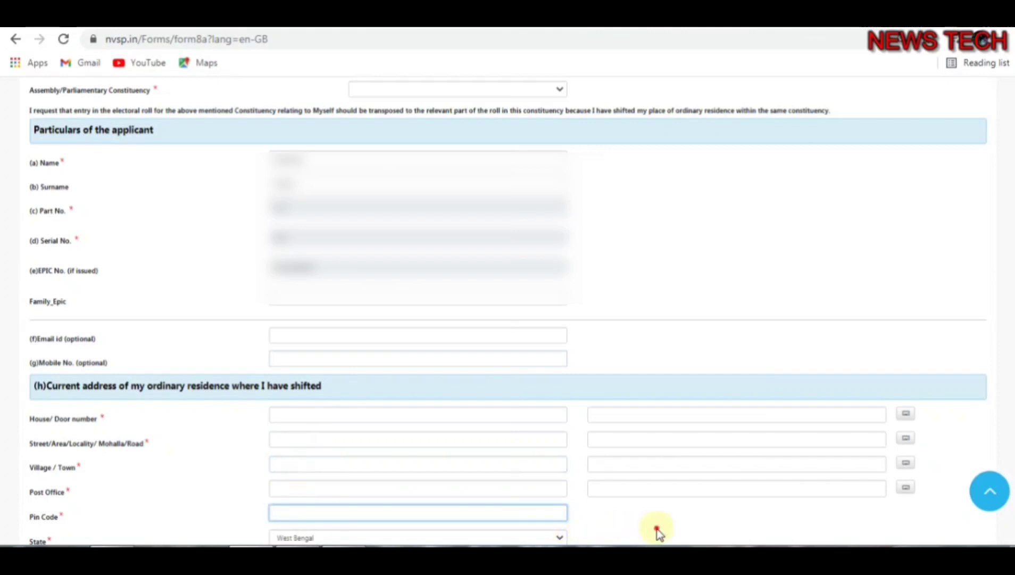
# Examine Form 8A's document uploads and accepted address proof types, along with the declaration's Place and captcha fields
pyautogui.scroll(-8, 657, 529)
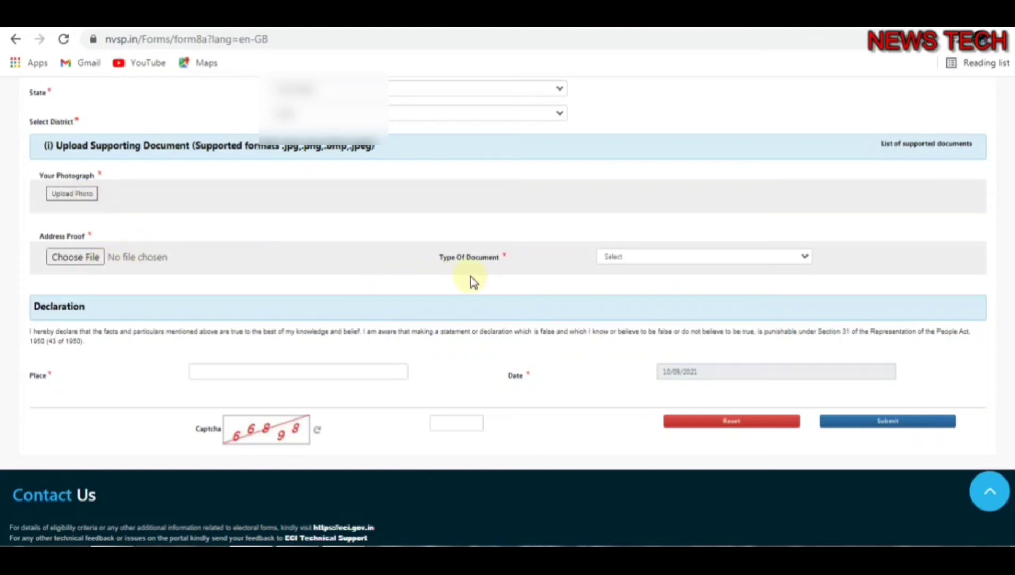
pyautogui.click(677, 261)
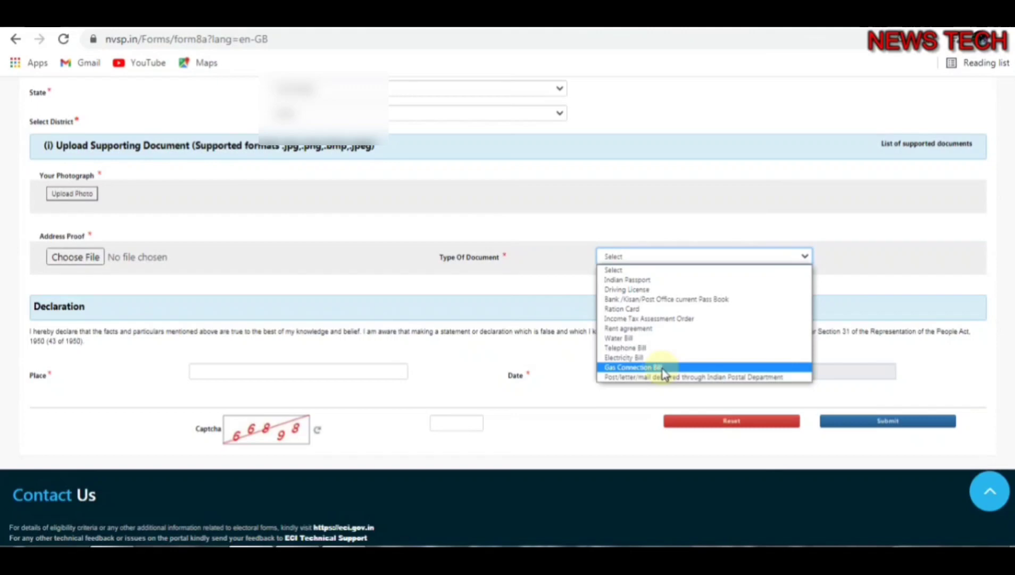
pyautogui.click(691, 297)
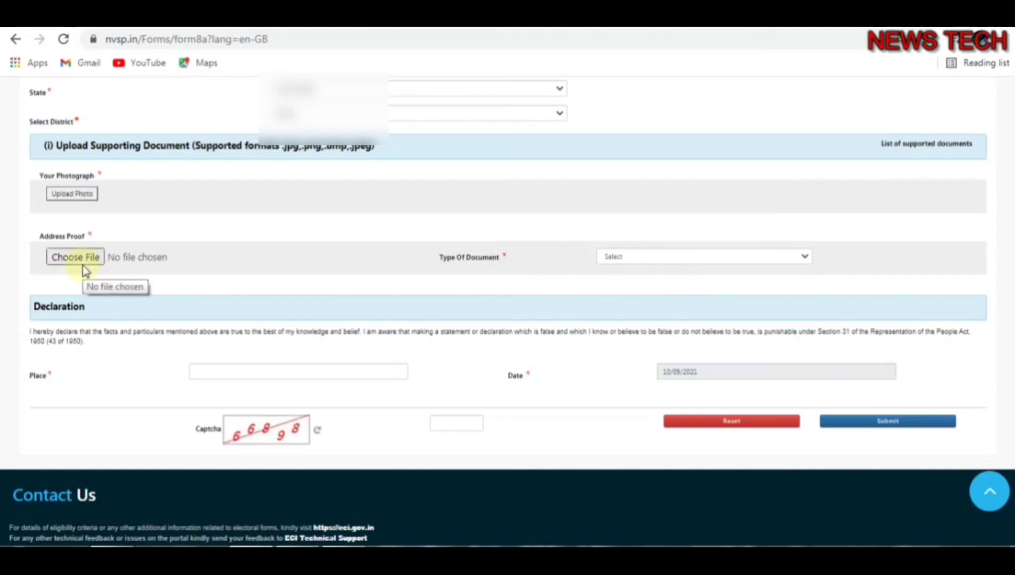
pyautogui.click(317, 367)
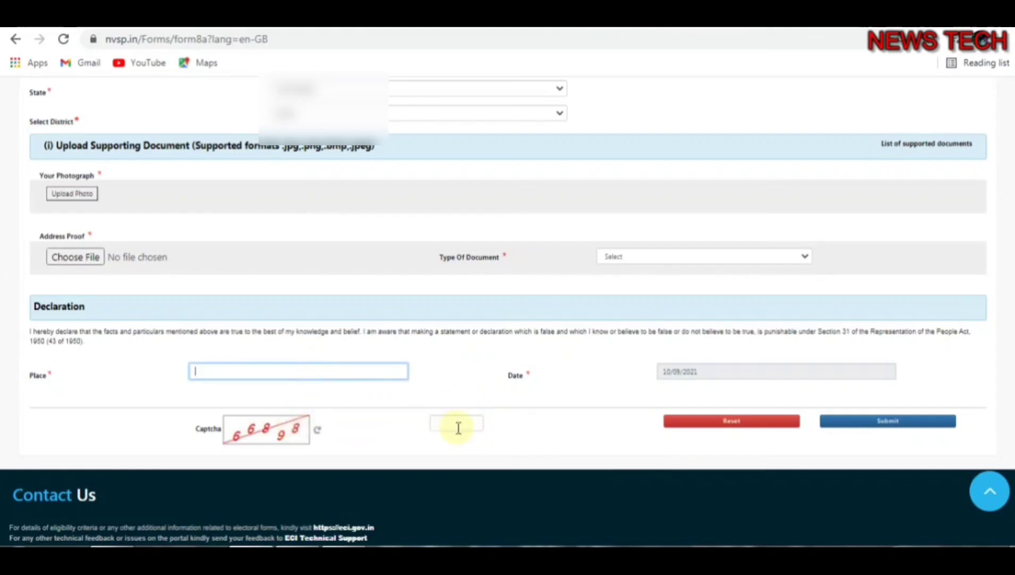
pyautogui.click(456, 424)
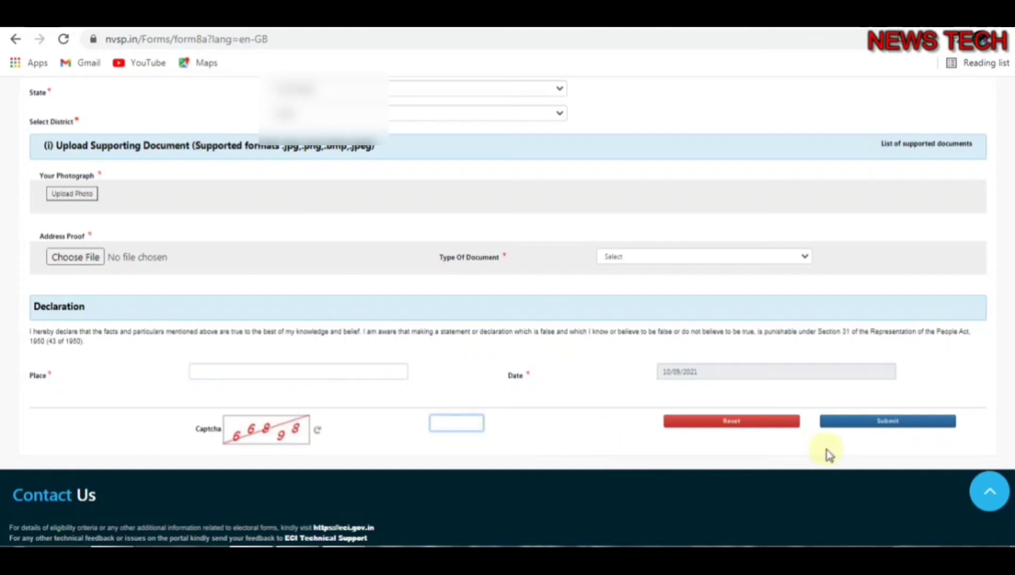